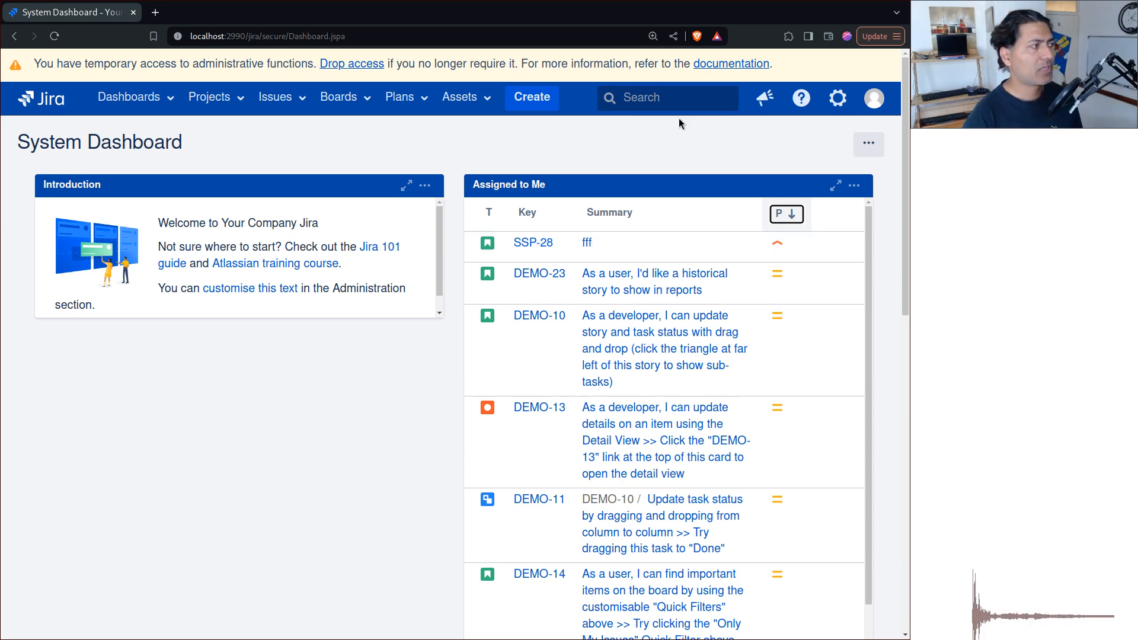
Open the issue search and run the JQL query "assignee = admin".
click(301, 107)
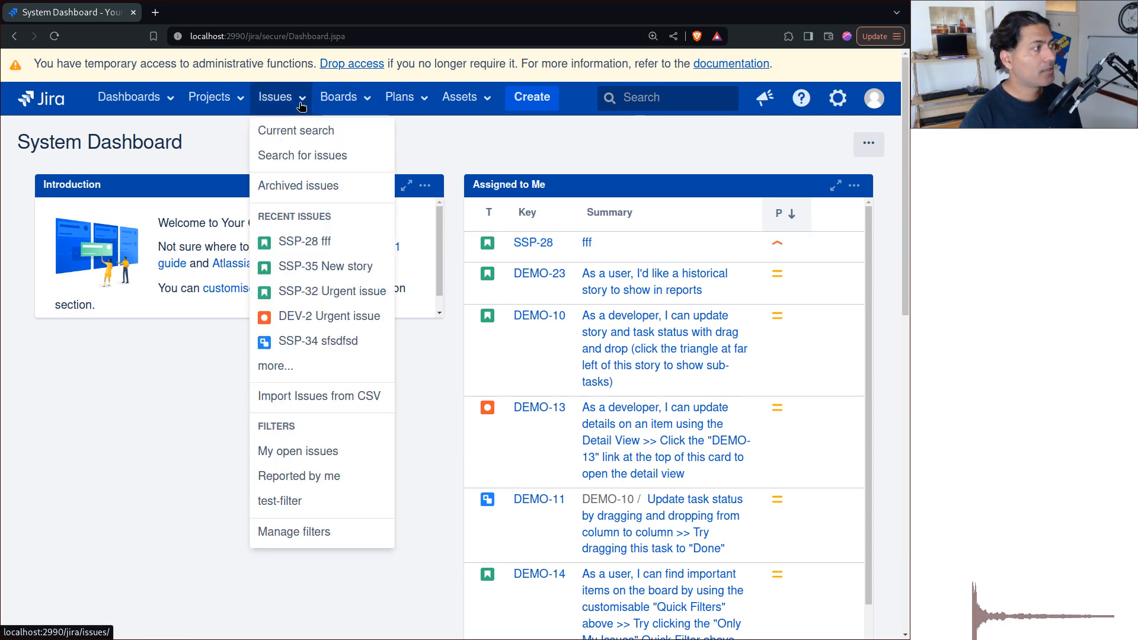
click(300, 155)
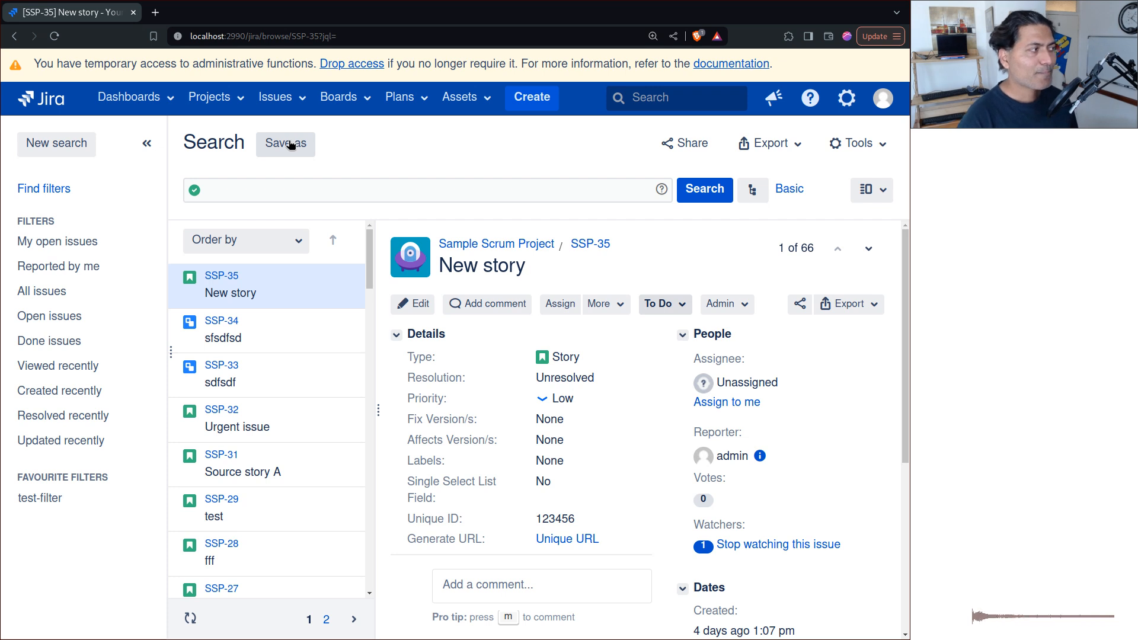
click(414, 184)
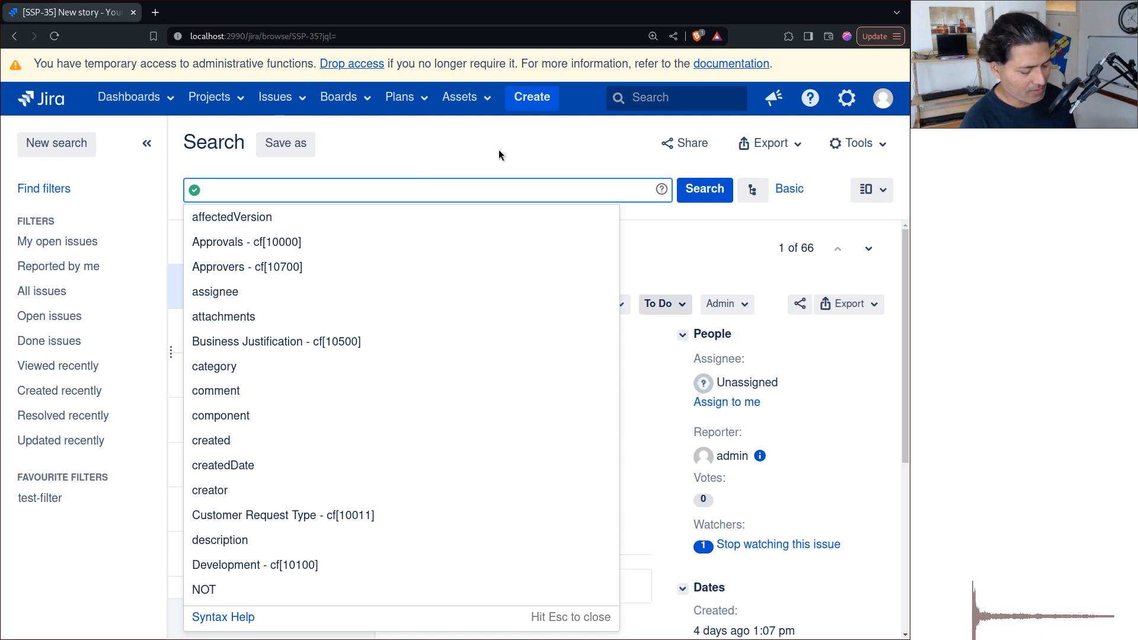
text(assi)
key(Return)
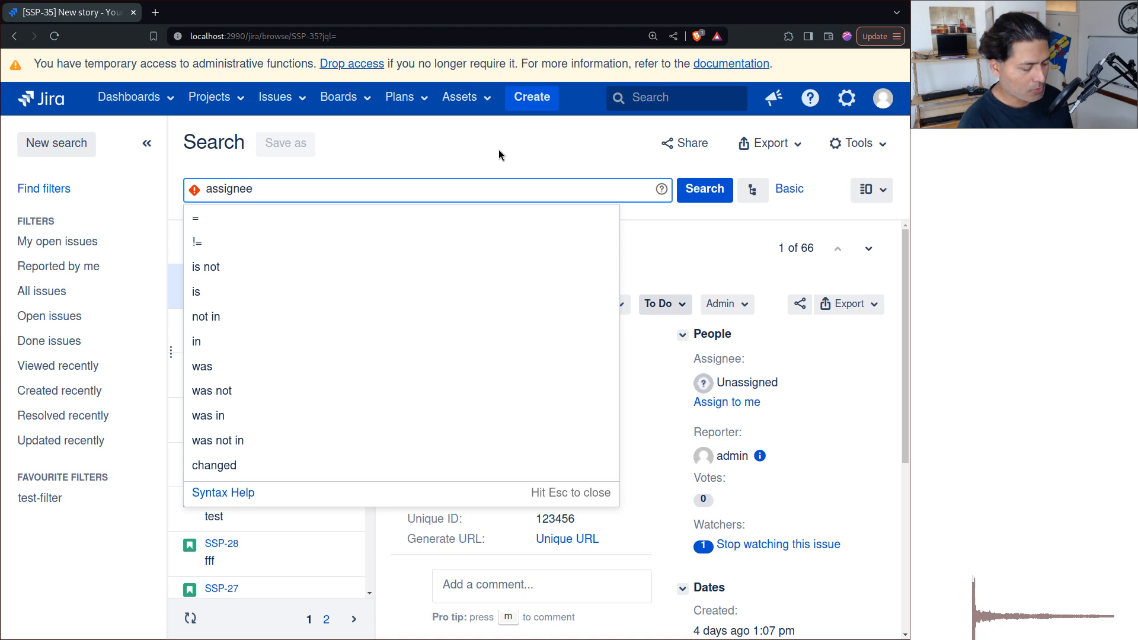
text(= admi)
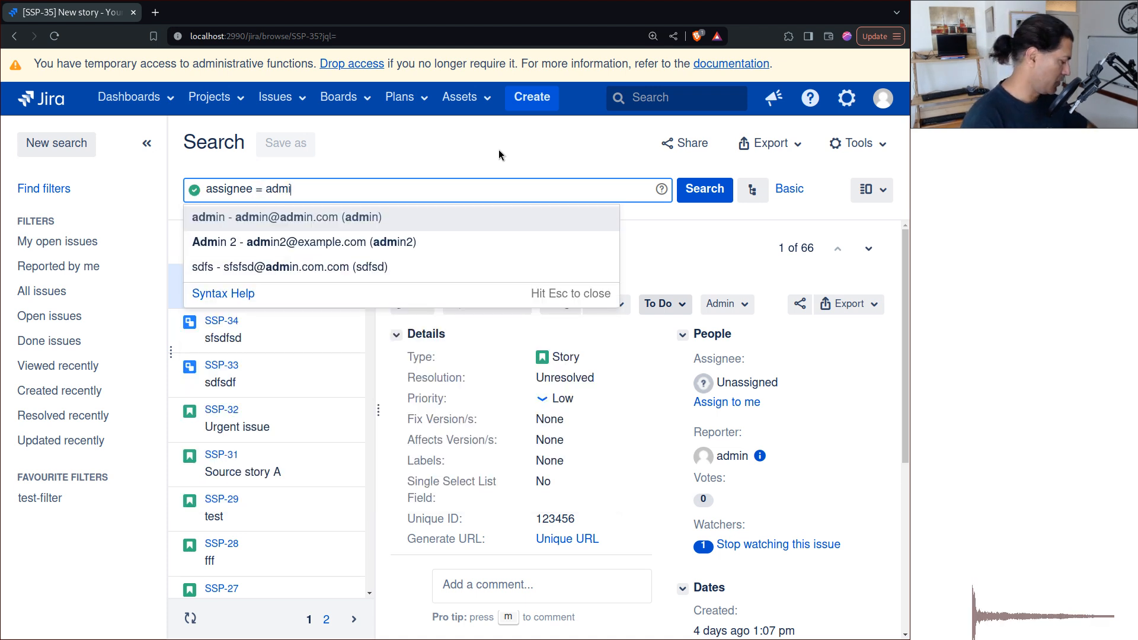
text(n)
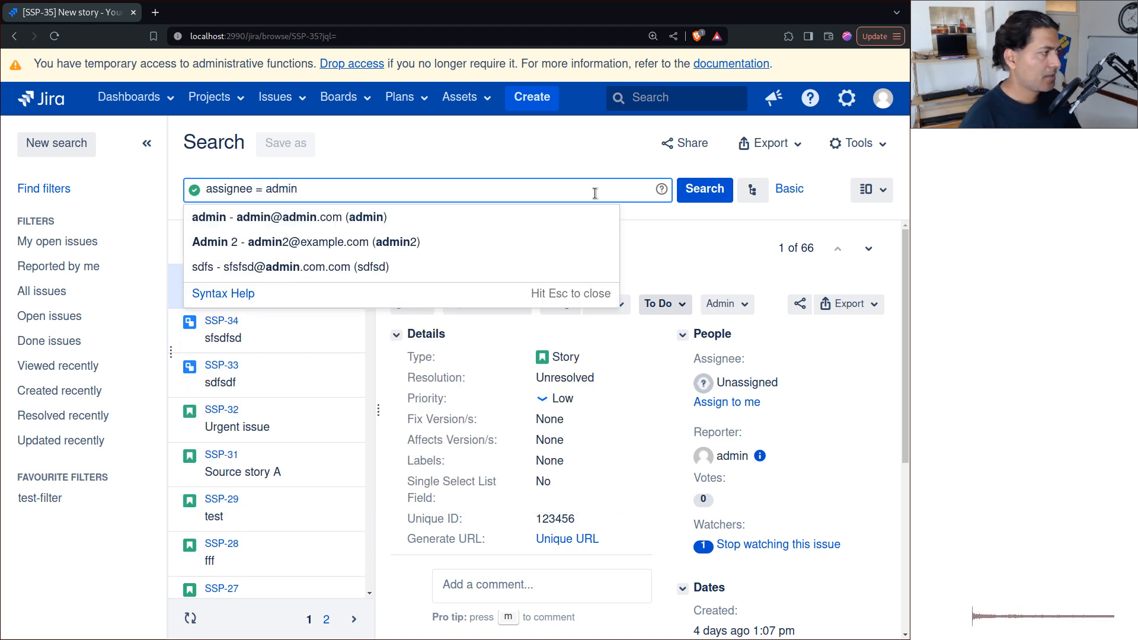
click(687, 196)
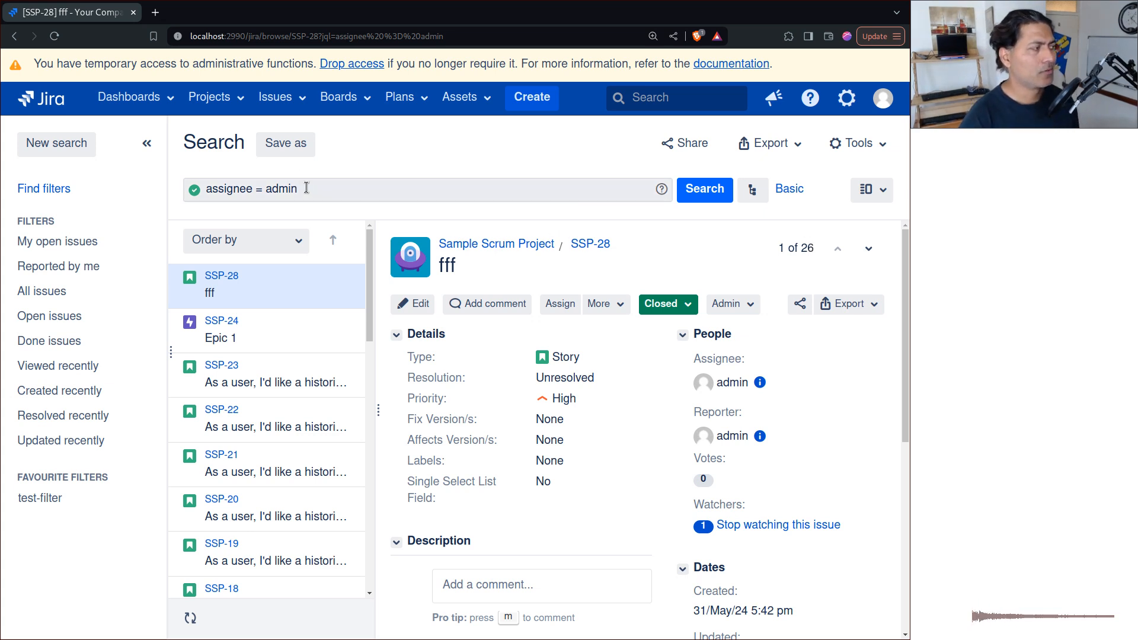
Open the Sample Scrum Project link of issue SSP-28 in a new browser tab.
drag(304, 186, 161, 191)
click(435, 147)
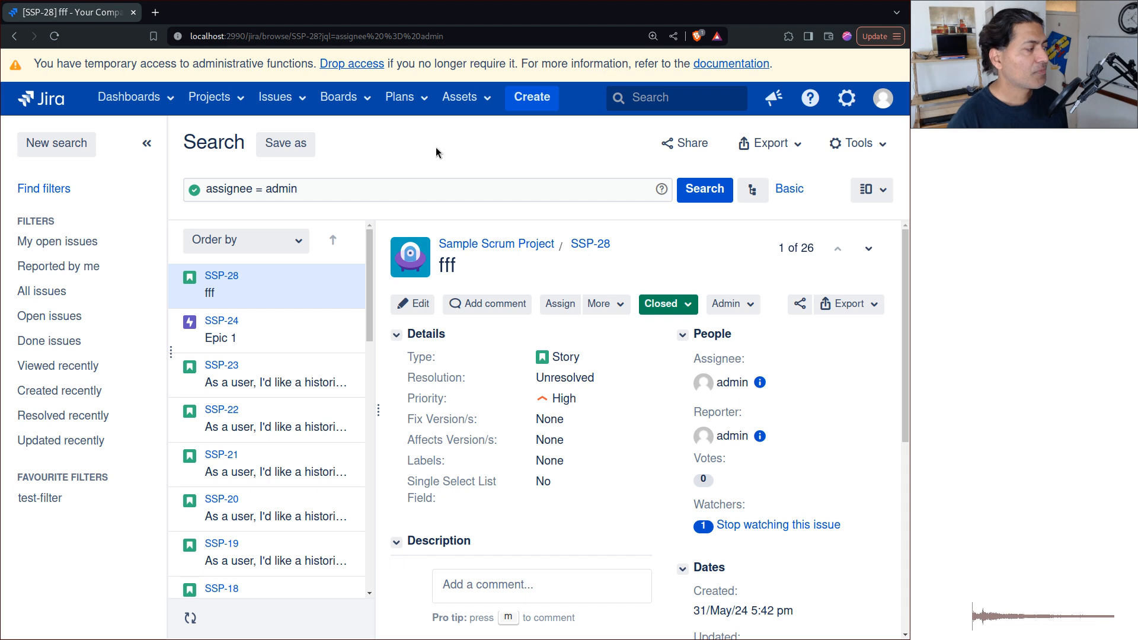
right_click(492, 249)
click(513, 261)
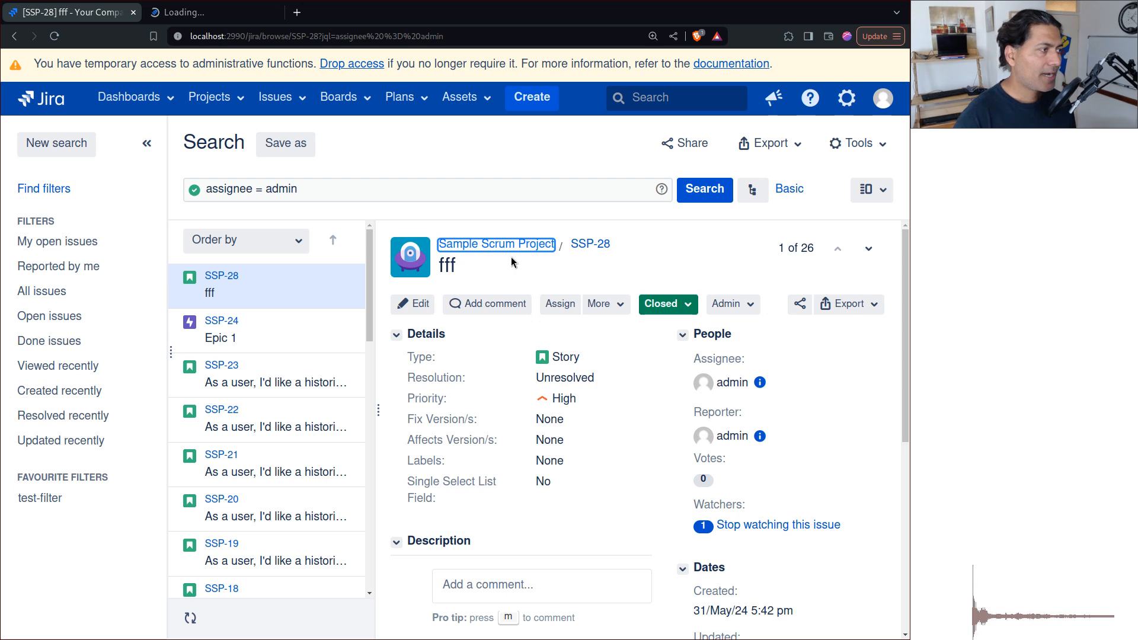
Open the System section of Jira administration in a new browser tab and switch to it.
click(849, 102)
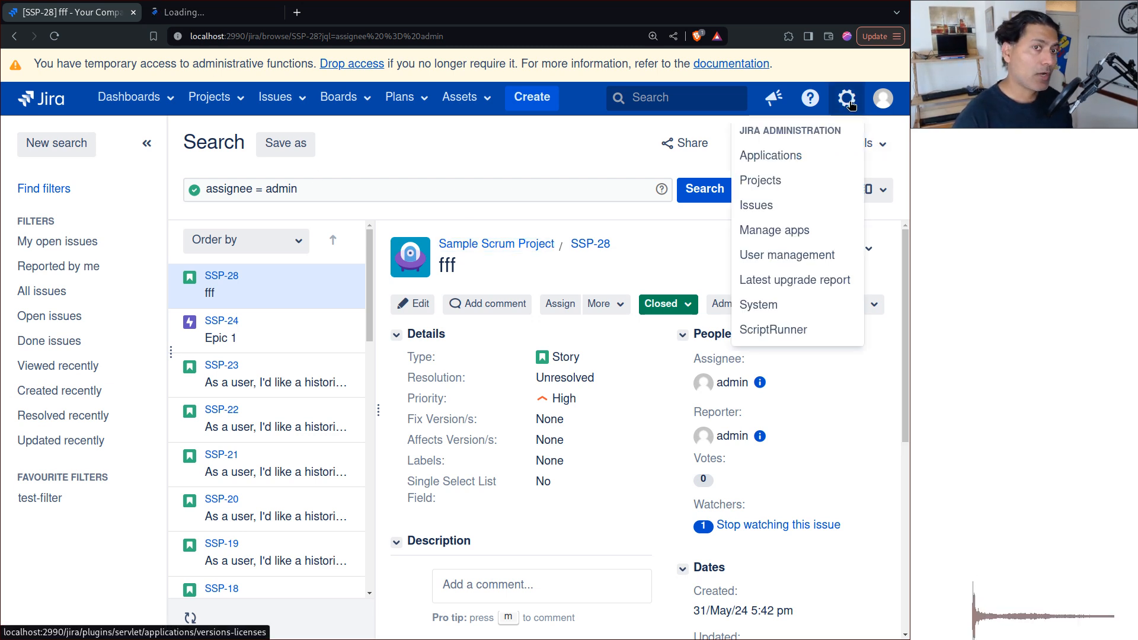
middle_click(793, 304)
click(373, 14)
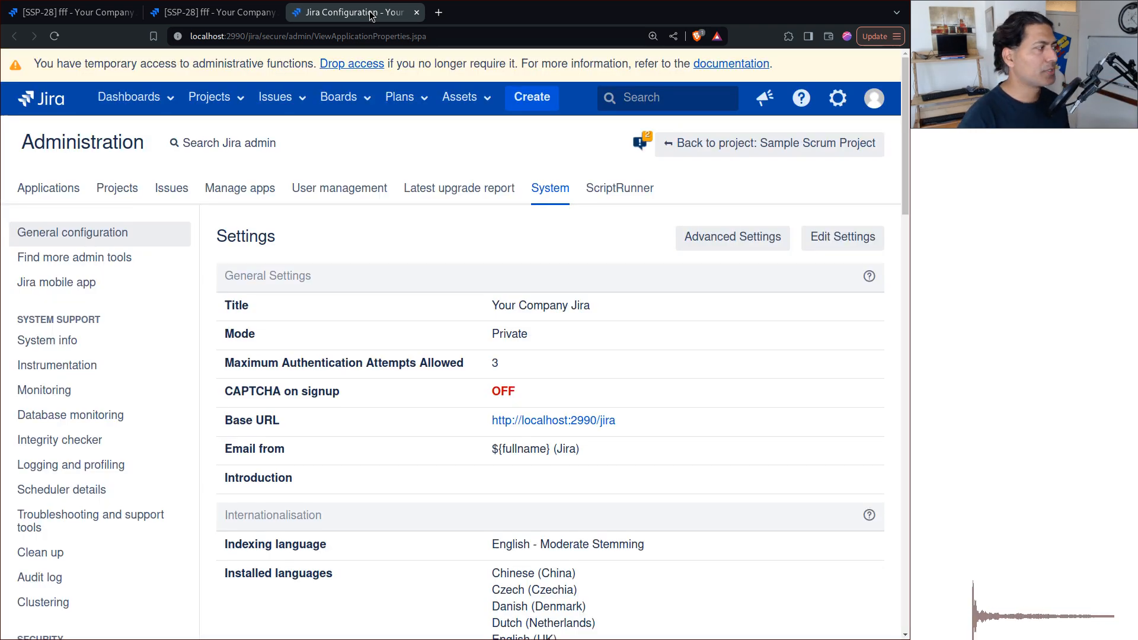
Open Troubleshooting and support tools and examine the Explicit GC health check under Java Virtual Machine.
click(49, 519)
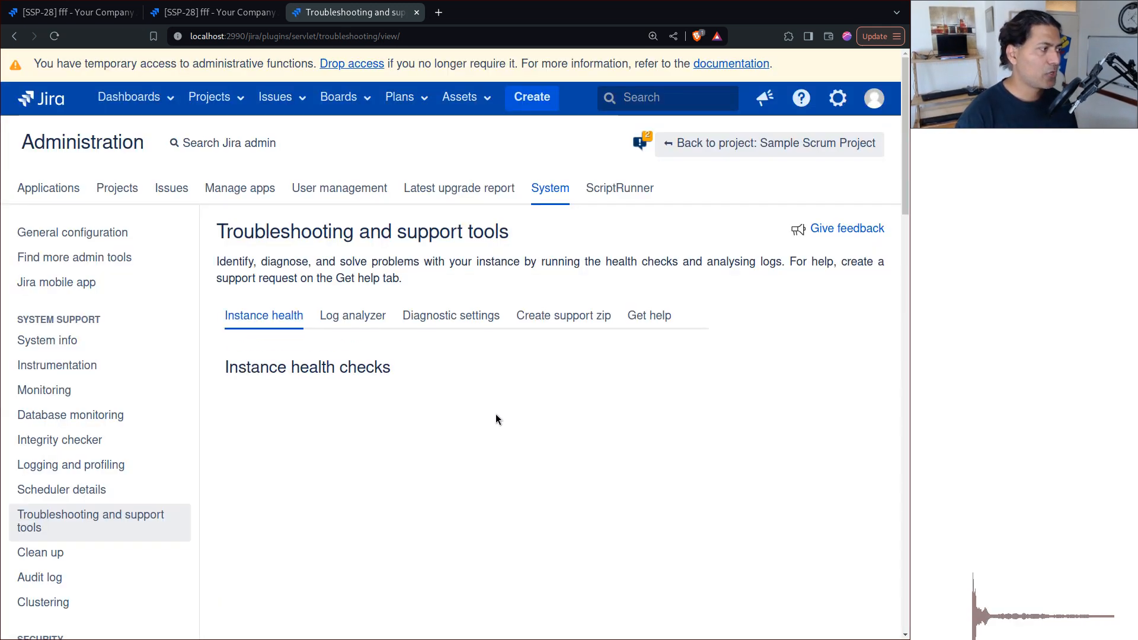
scroll(624, 389, down, 4)
scroll(621, 389, down, 1)
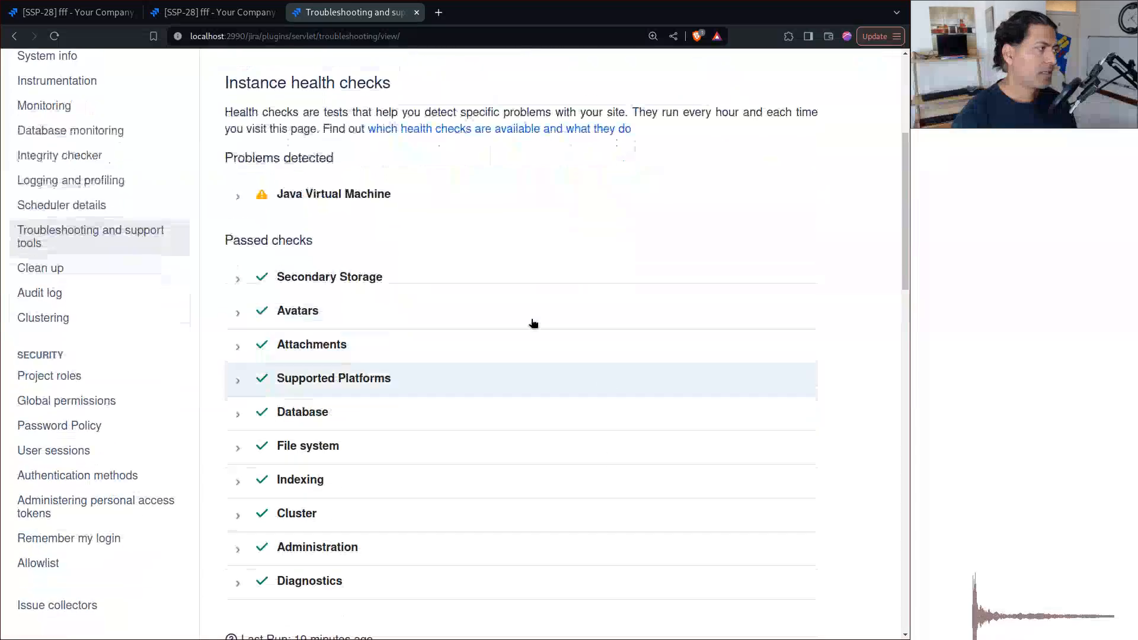
click(353, 198)
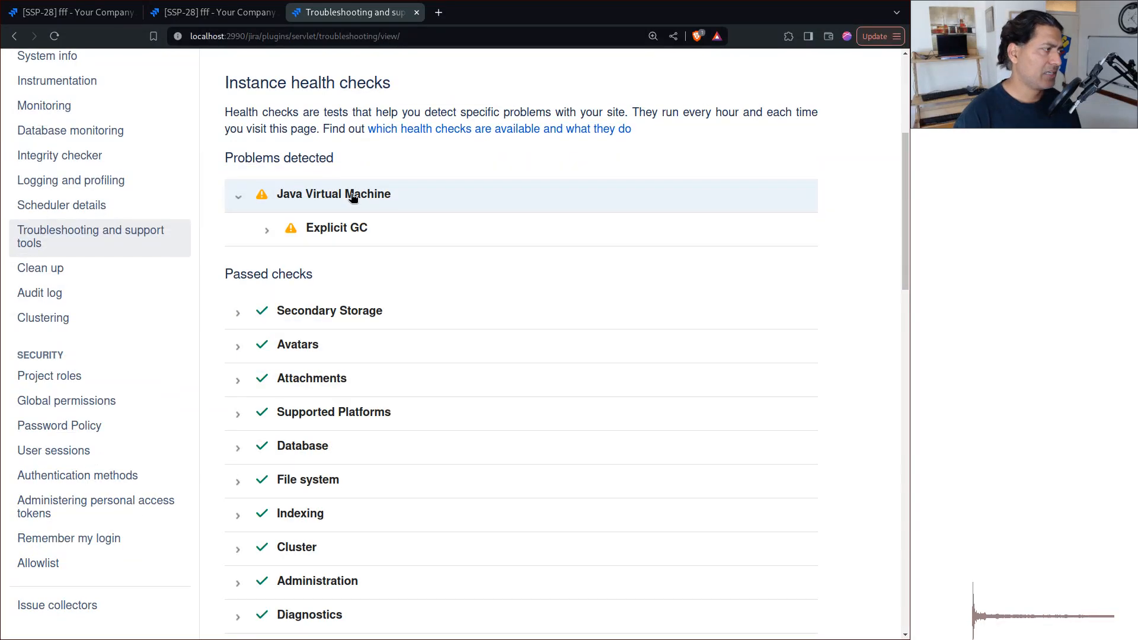
click(346, 229)
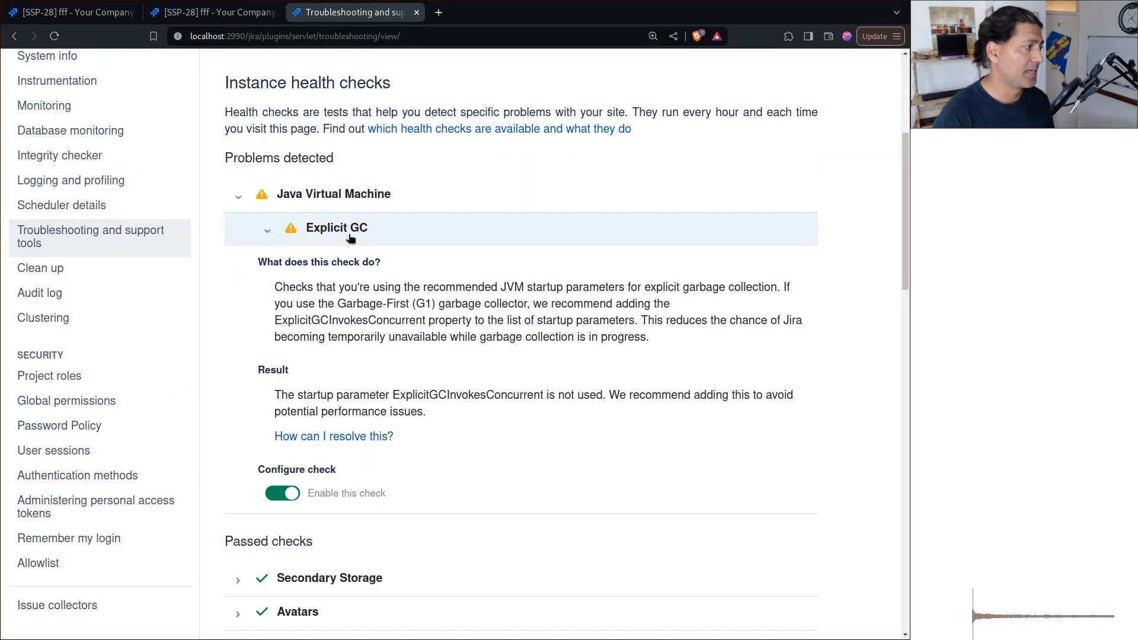
click(342, 200)
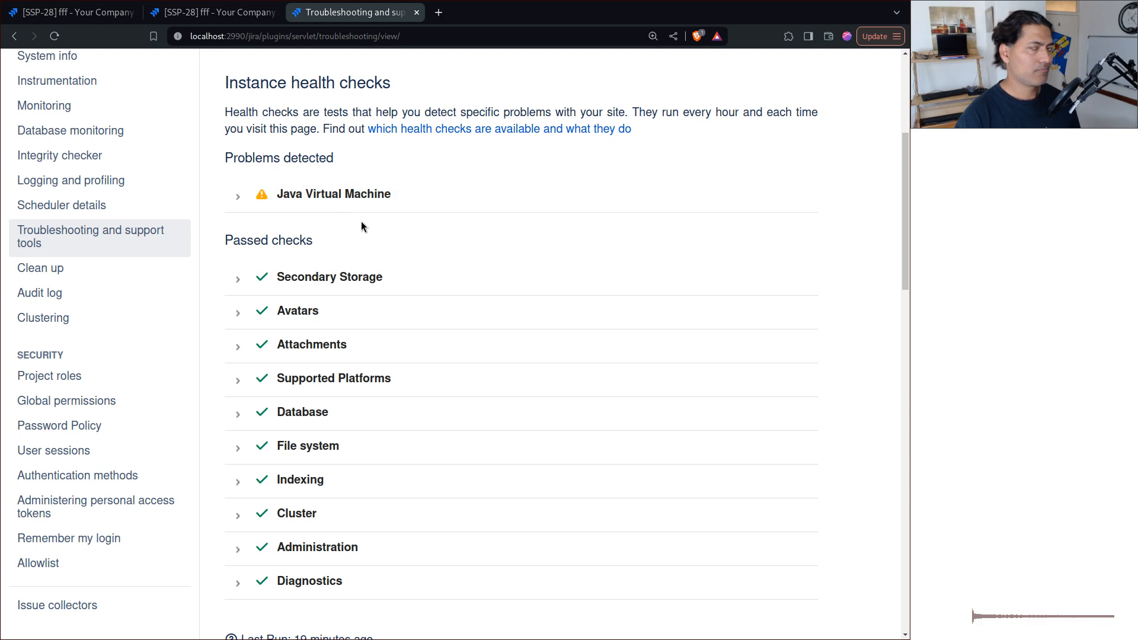
Examine the details of the Free space health check under Indexing, then collapse the Indexing group.
scroll(394, 421, down, 1)
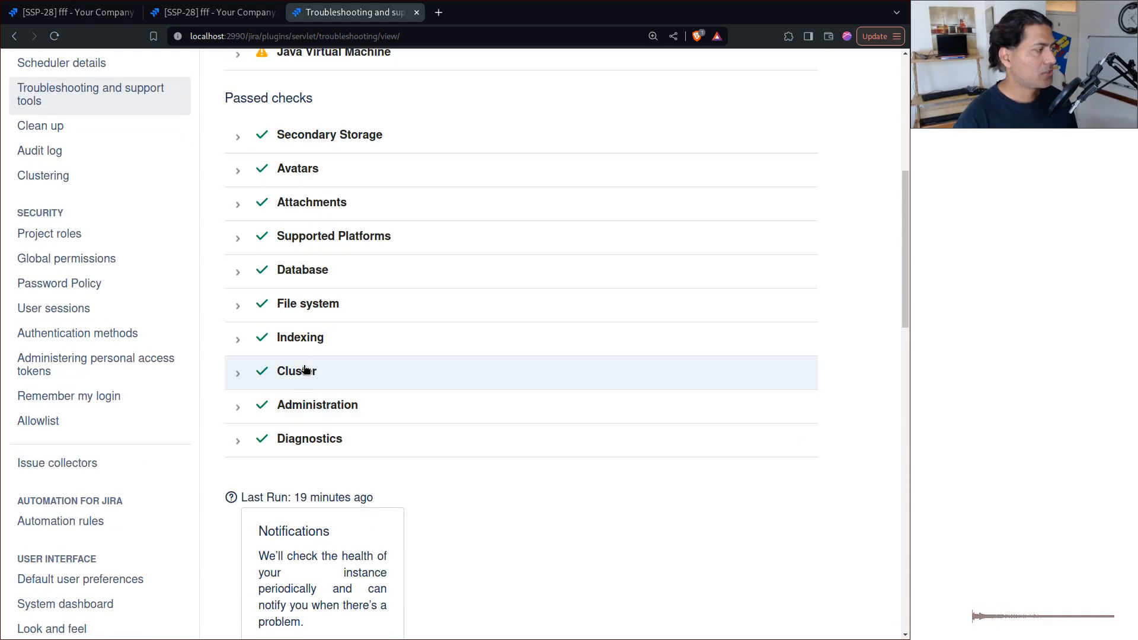
click(308, 346)
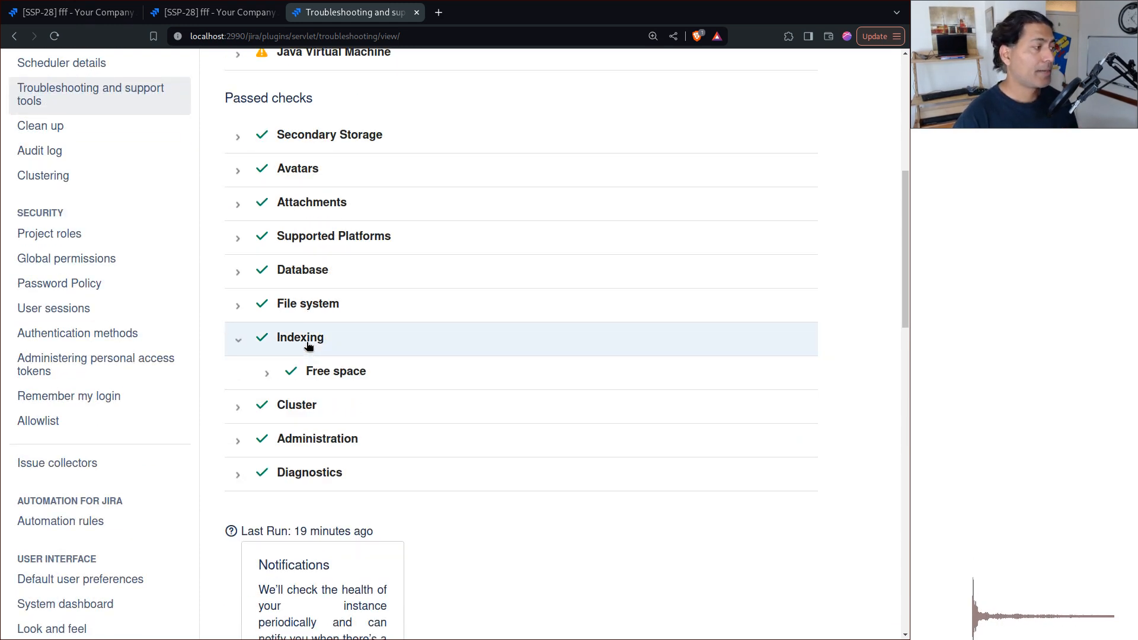
click(293, 380)
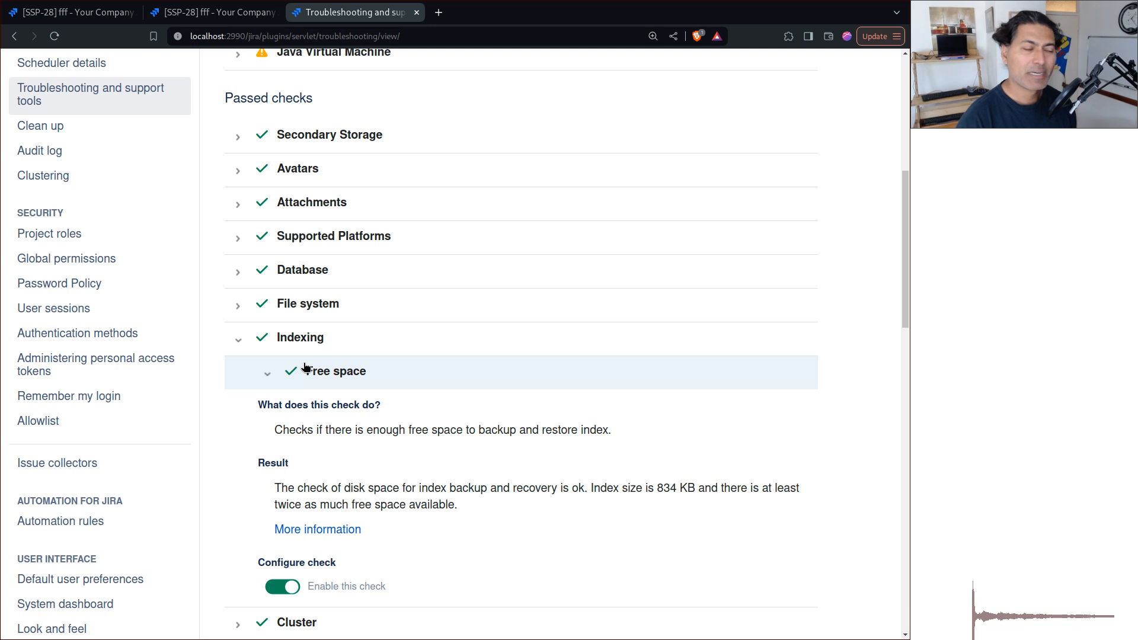
click(275, 338)
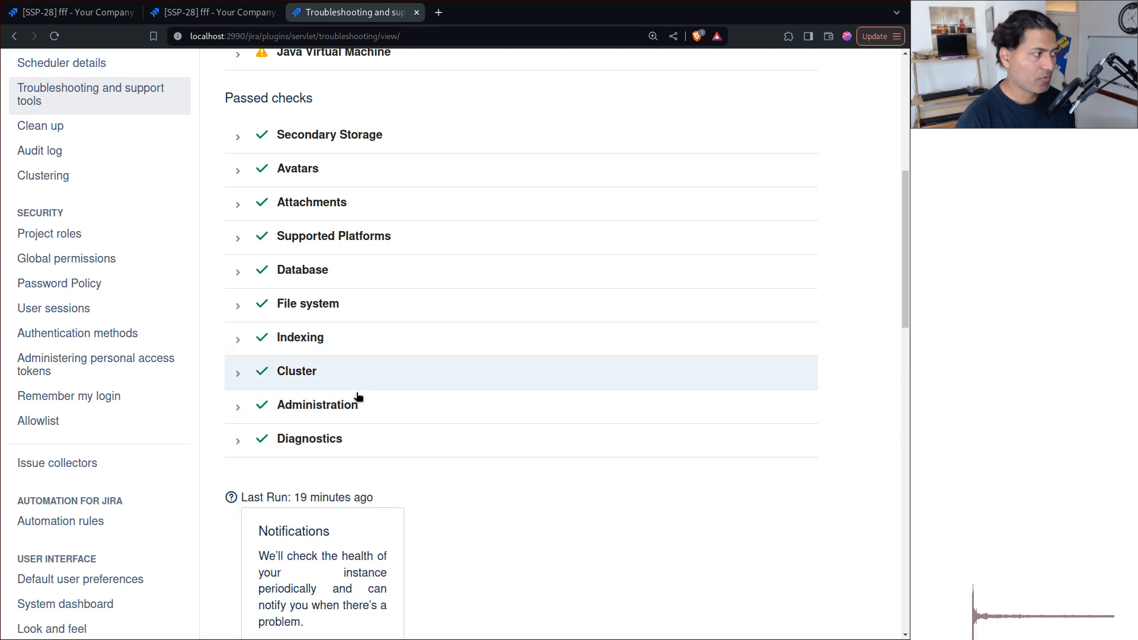
Start a Log analyzer scan of the standard log file.
scroll(379, 415, up, 5)
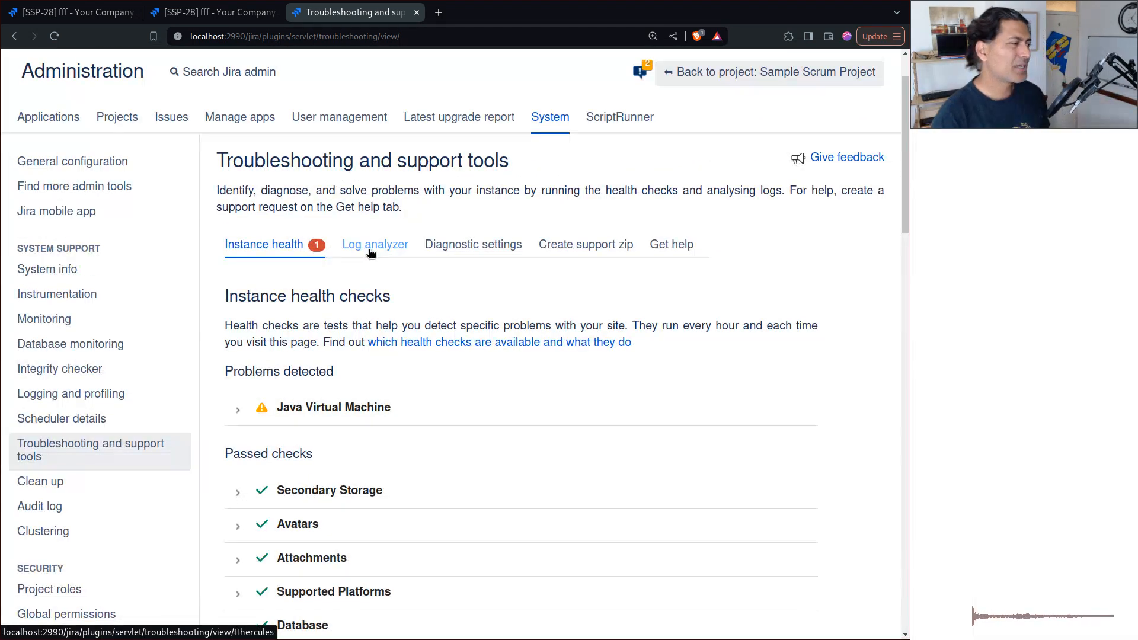
click(371, 252)
click(525, 384)
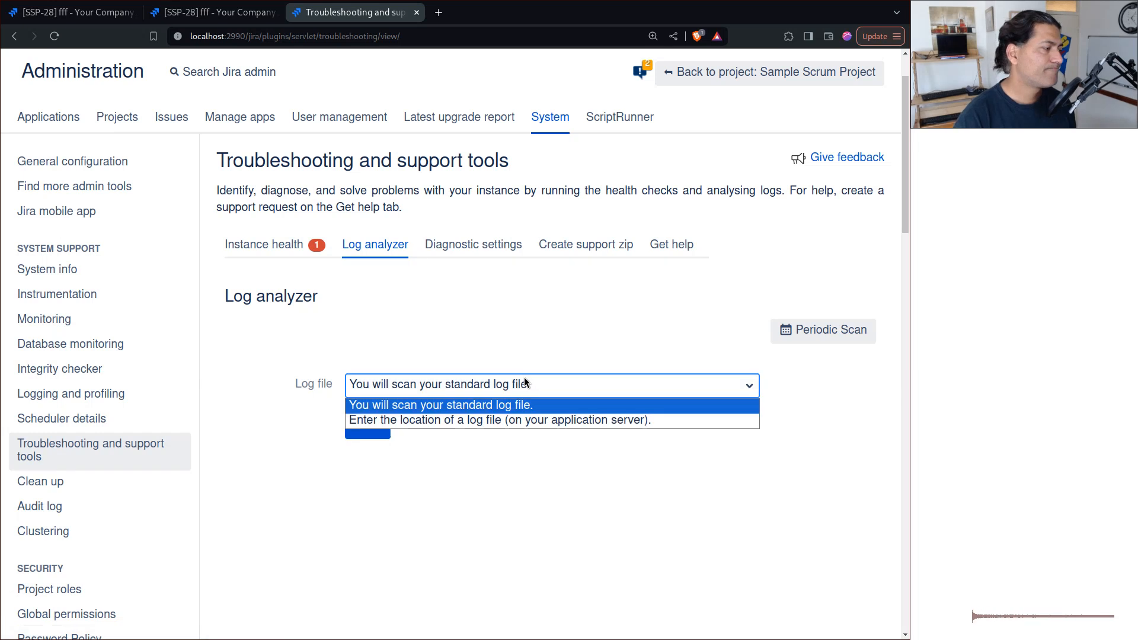
click(556, 345)
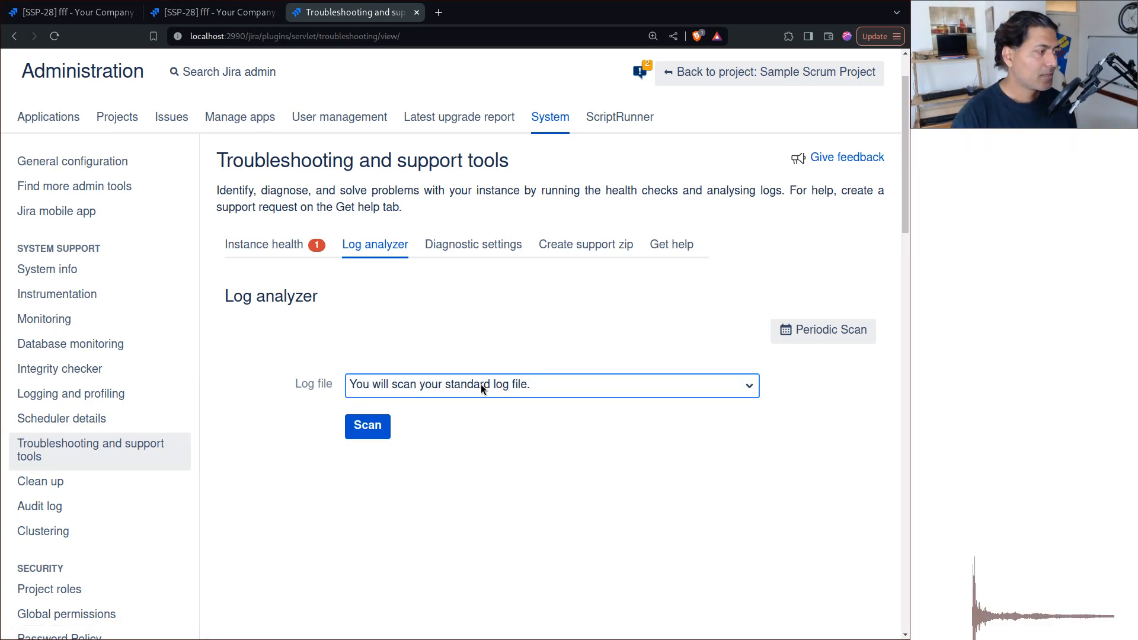
click(374, 423)
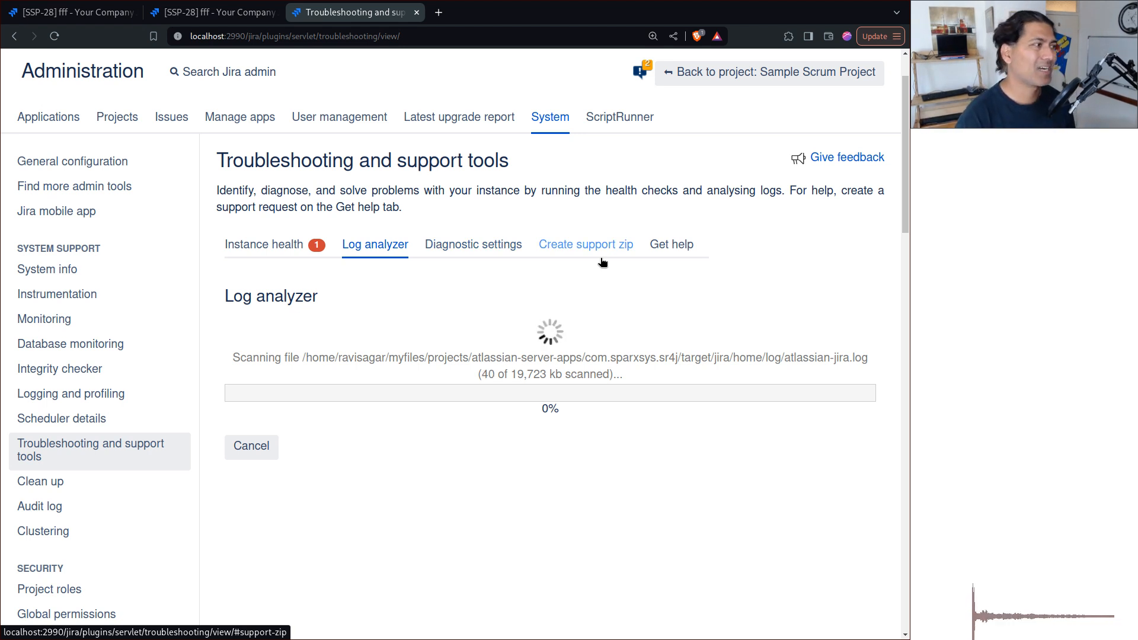
Review the thread diagnostics and Java Flight Recorder options in the diagnostic settings.
click(473, 247)
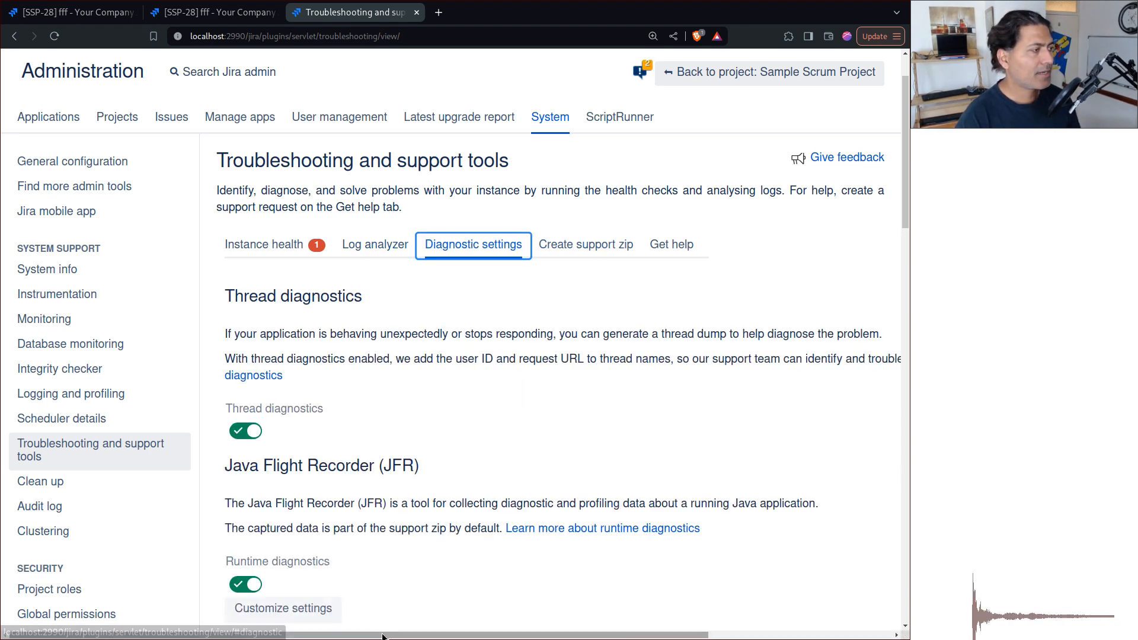
scroll(433, 421, down, 2)
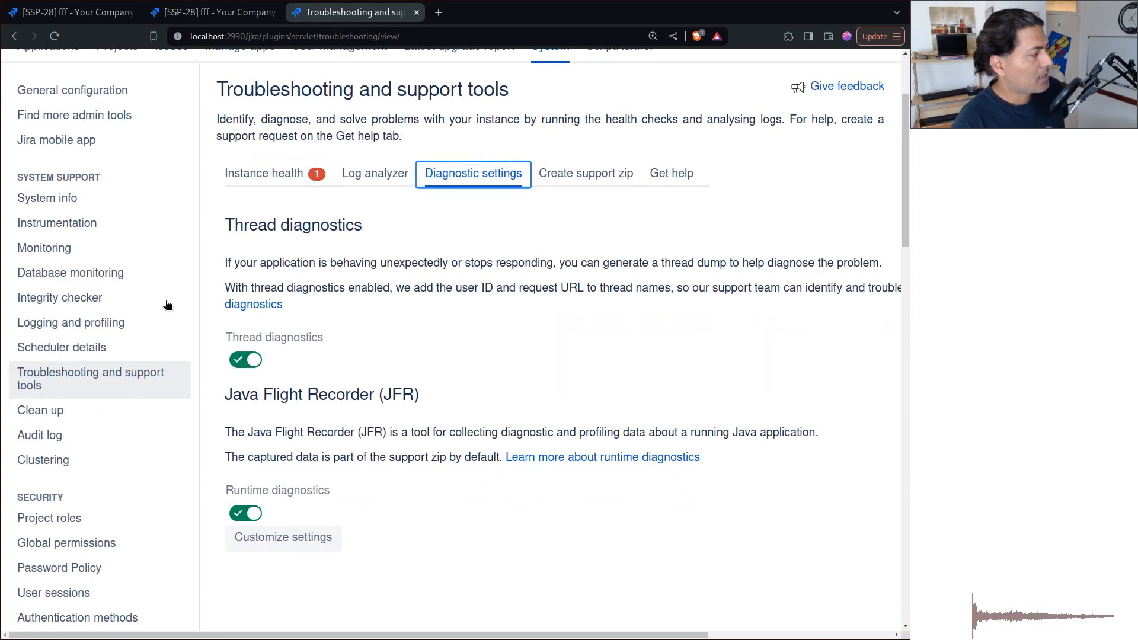
Run the Integrity checker with all checks selected and acknowledge the completed task.
click(62, 305)
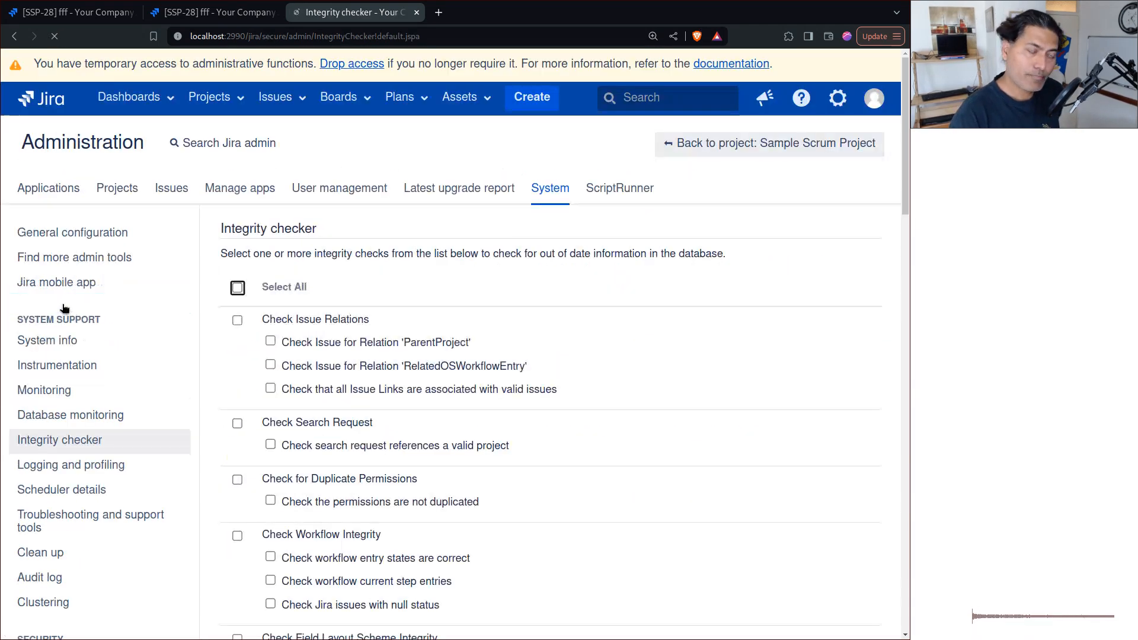
click(235, 289)
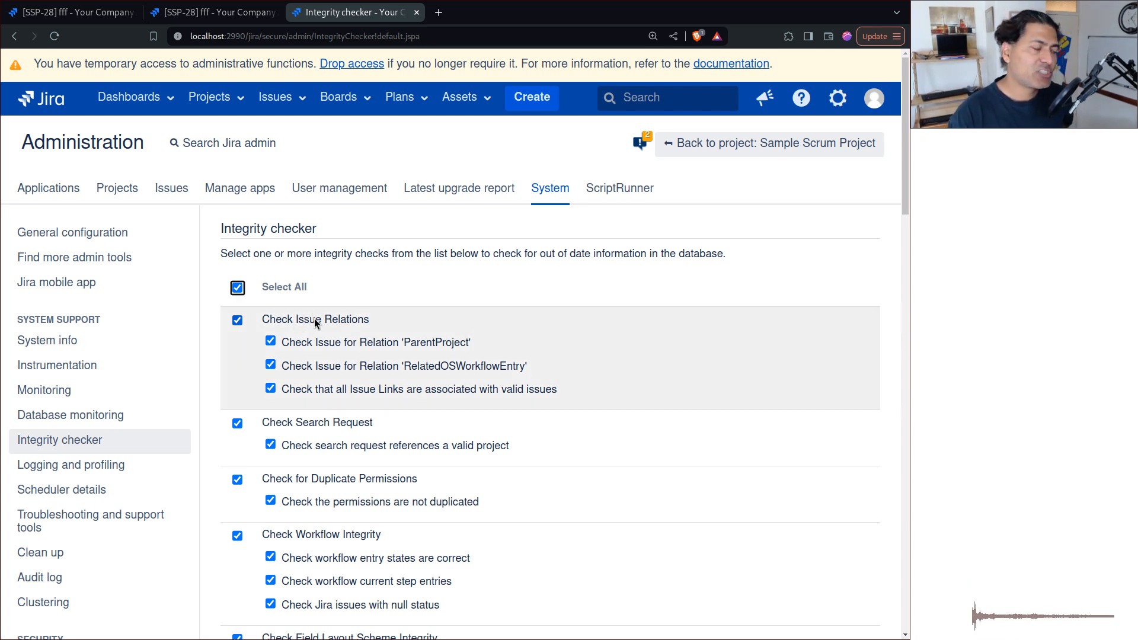
scroll(317, 332, down, 8)
click(247, 292)
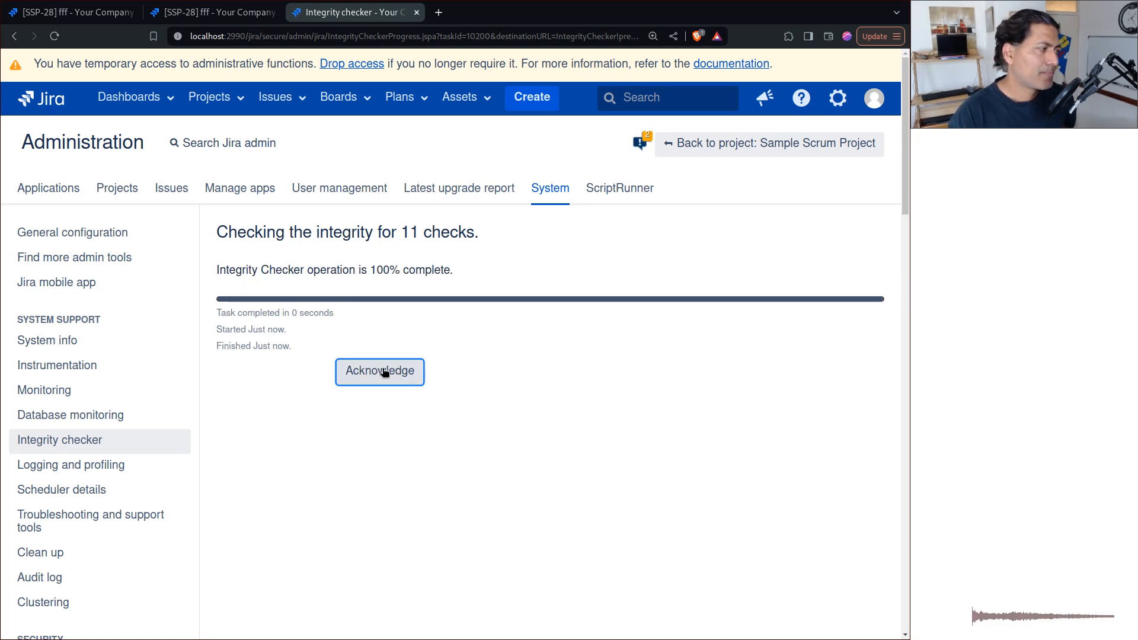
click(380, 372)
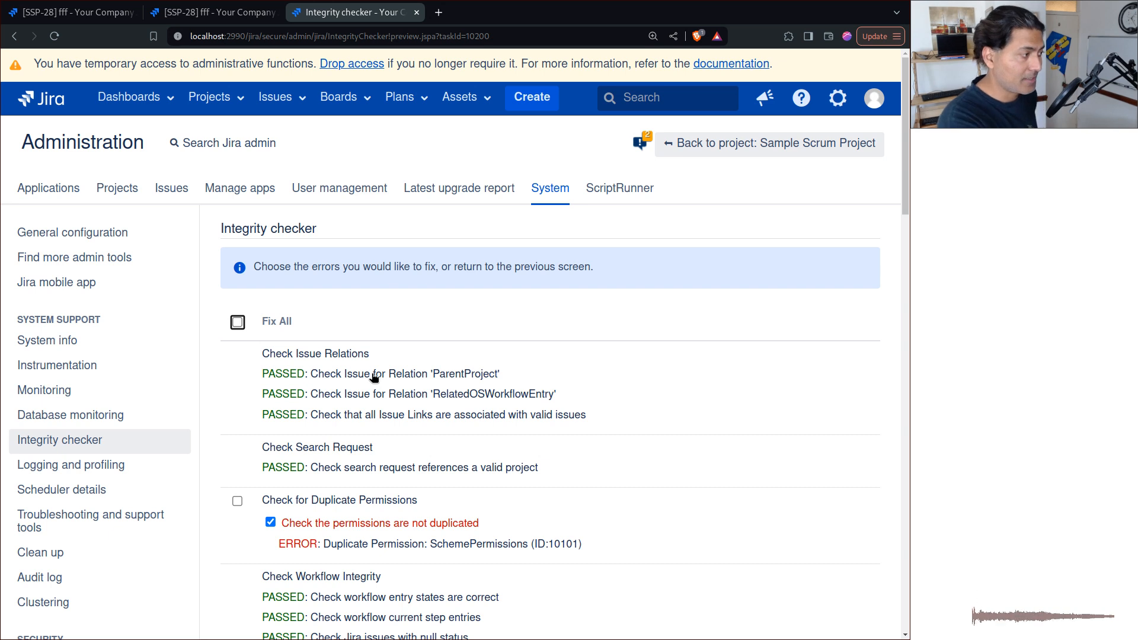
Review the integrity check results, apply Fix All to the reported errors and acknowledge the completed fix.
scroll(379, 364, down, 6)
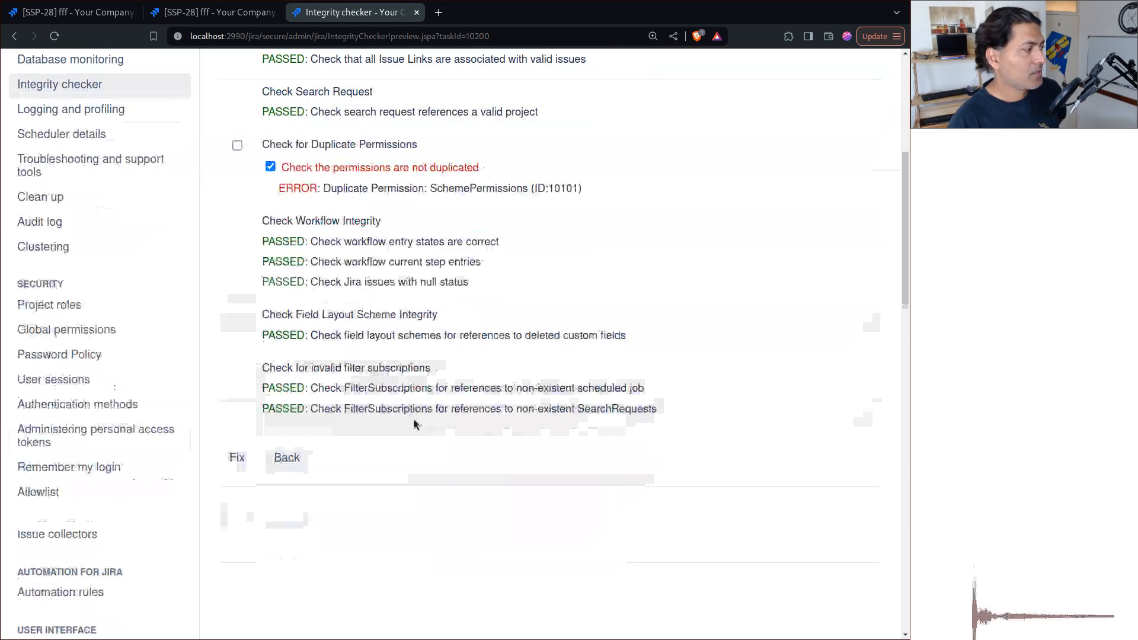
scroll(414, 421, up, 5)
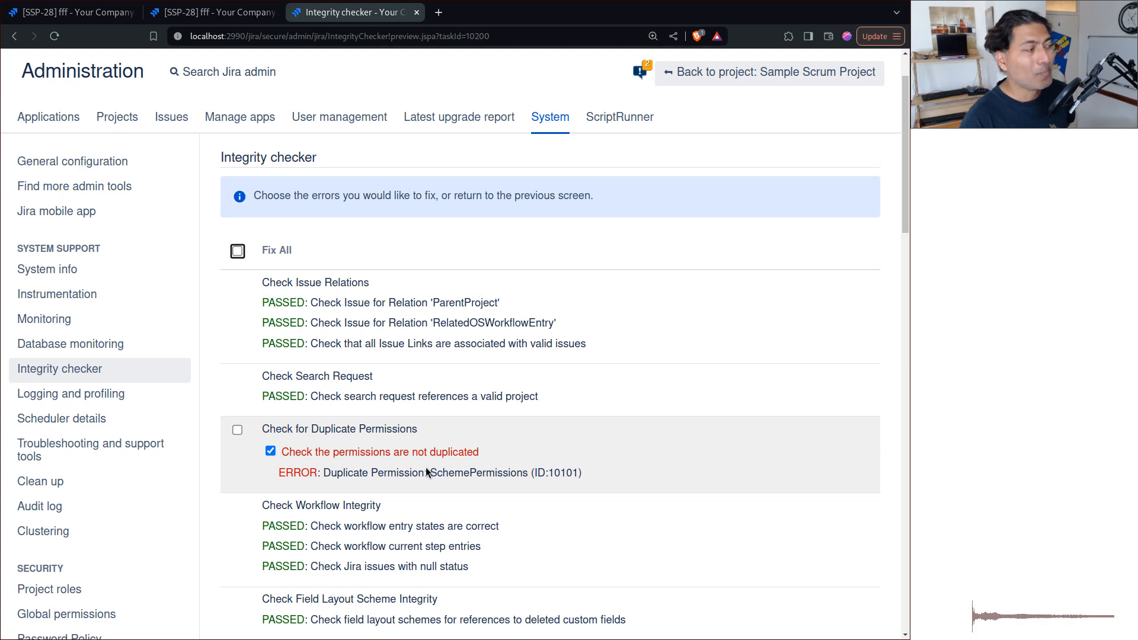
click(238, 252)
scroll(234, 388, down, 6)
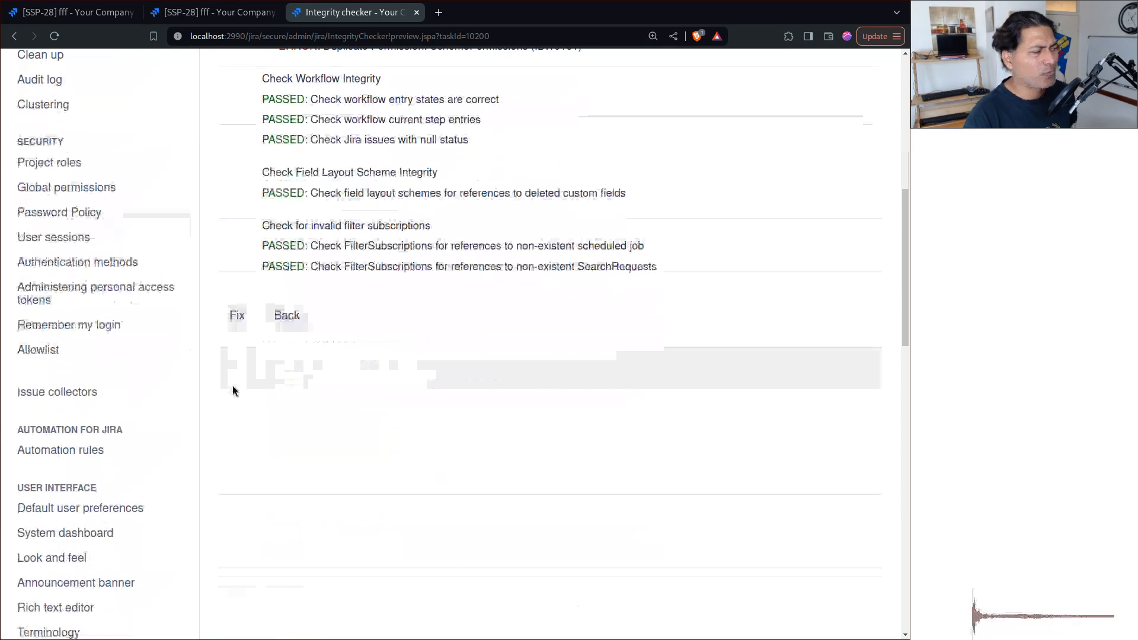
click(237, 316)
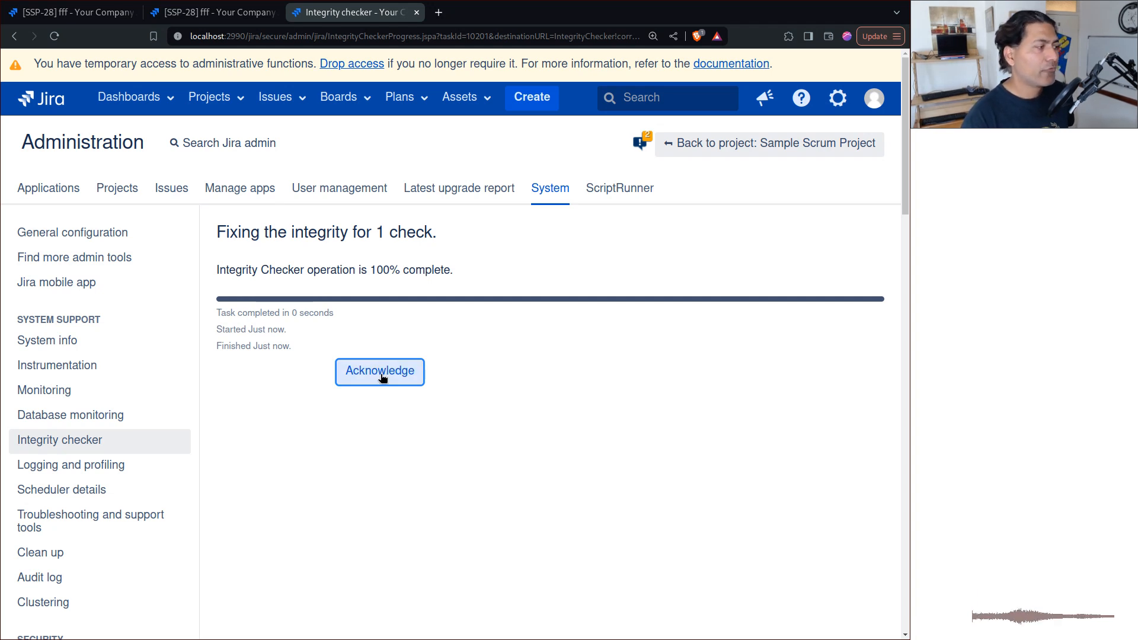
click(381, 374)
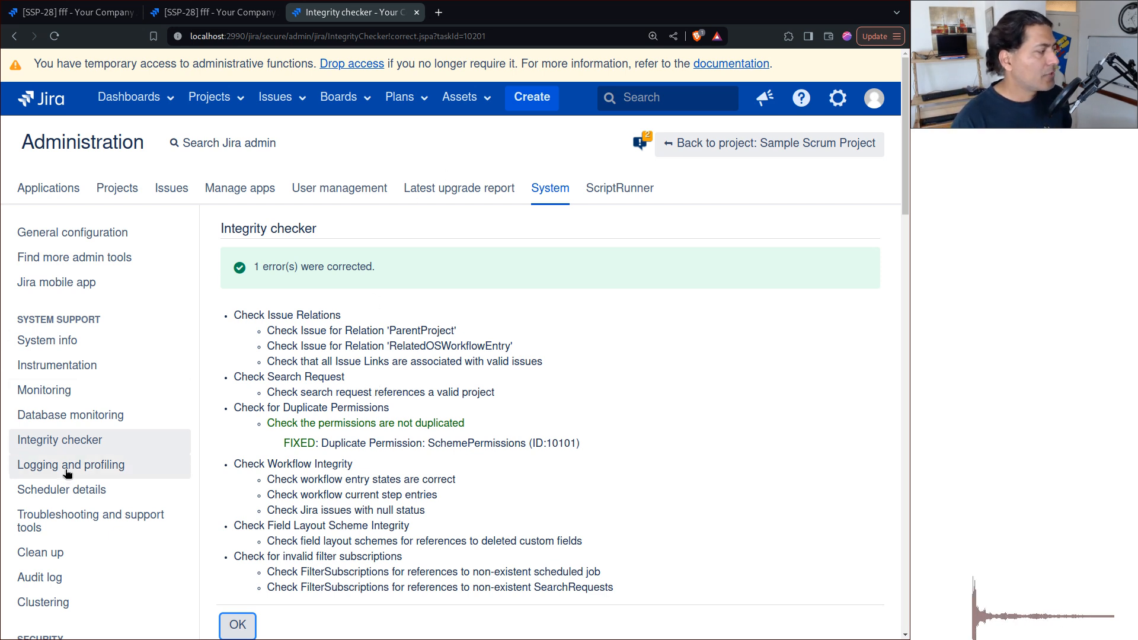
Review the Log analyzer's periodic scan settings in the troubleshooting and support tools, then close them without saving.
click(90, 516)
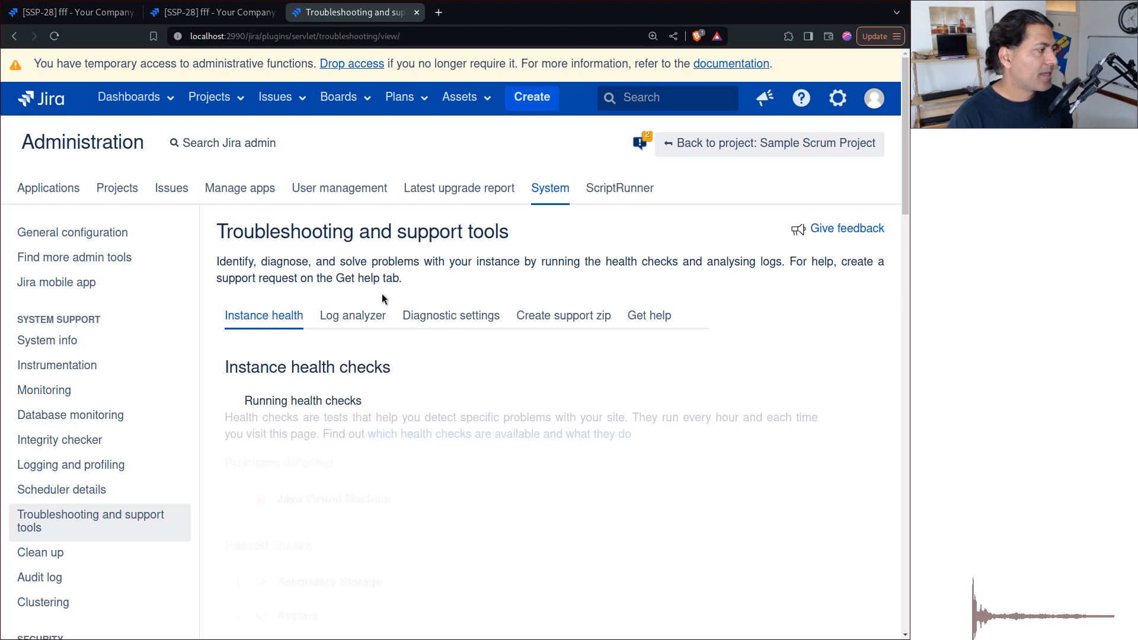
click(355, 316)
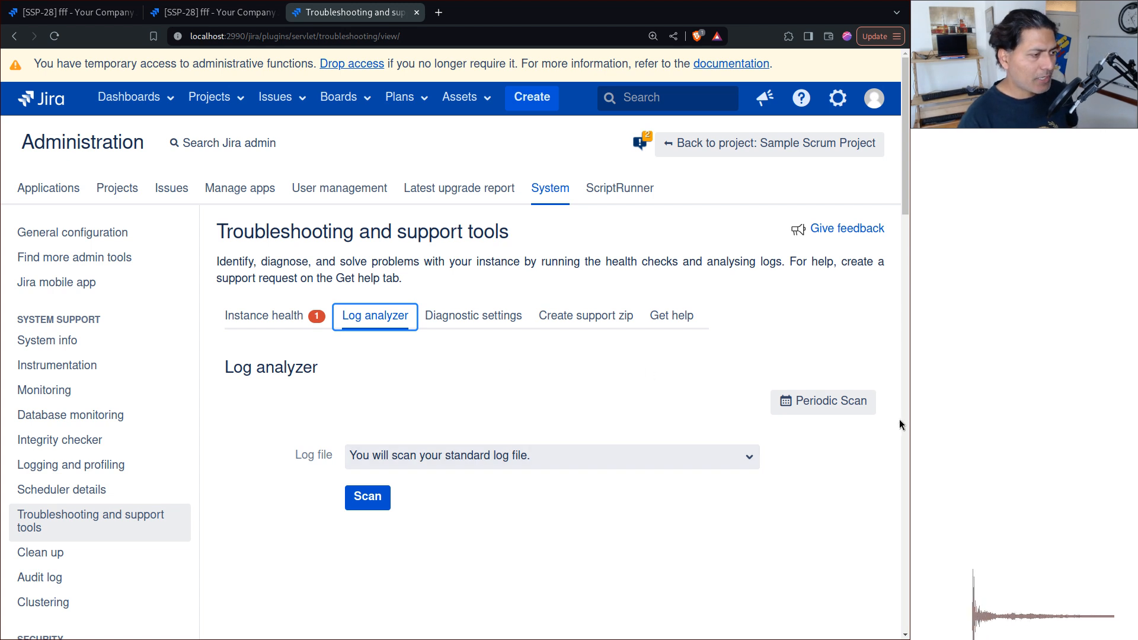
click(821, 405)
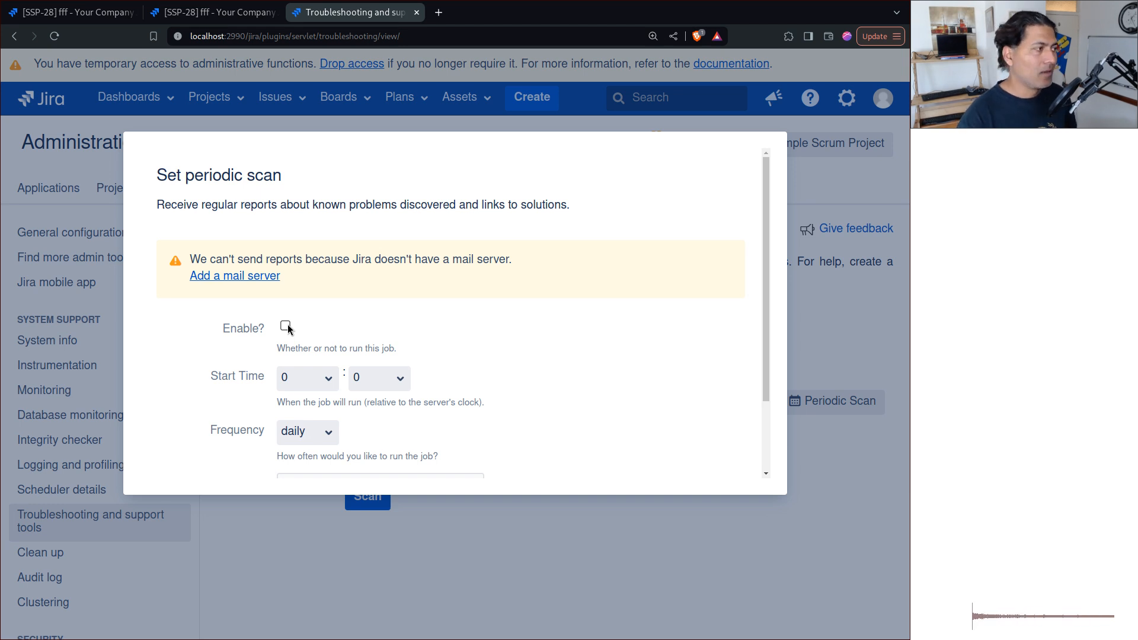
click(720, 562)
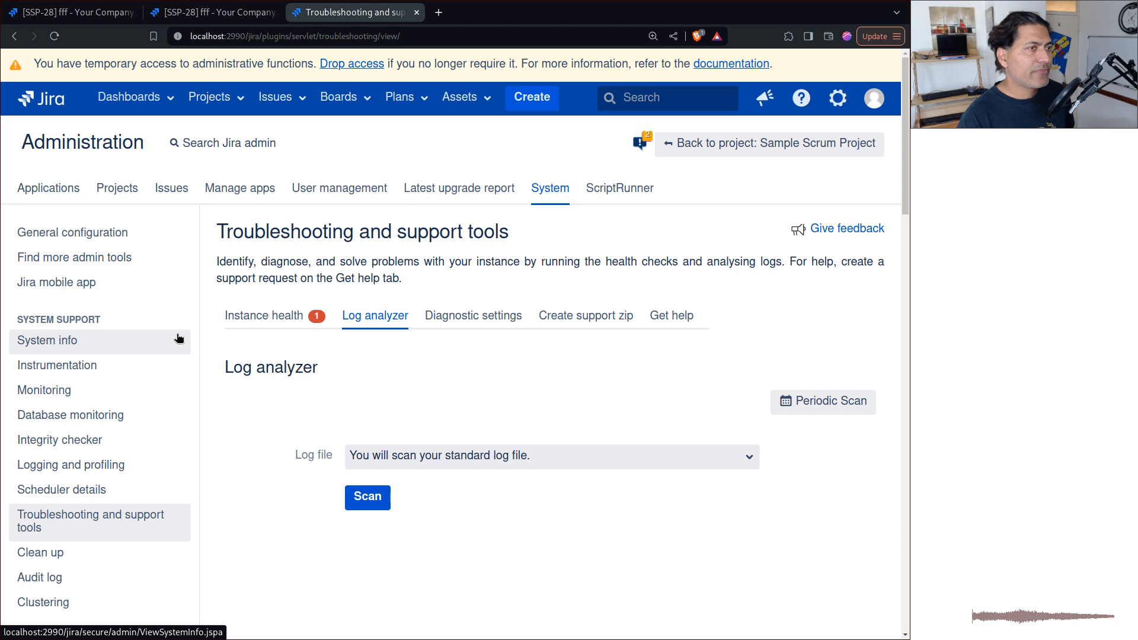
click(274, 317)
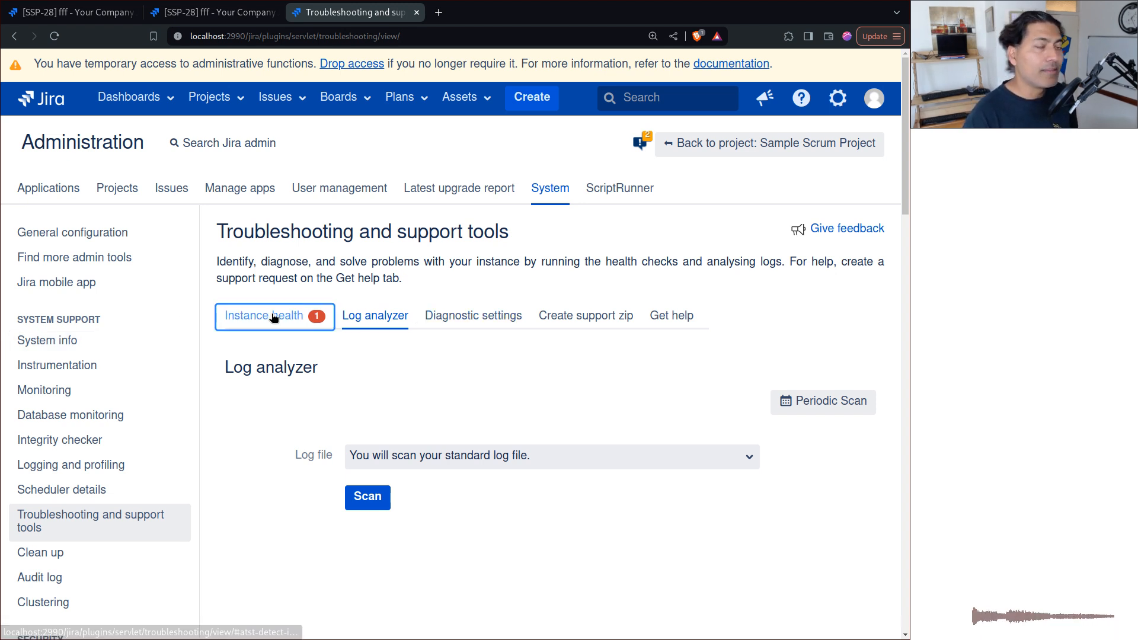
Run a project re-index for Sample Scrum Project from its project settings.
click(215, 15)
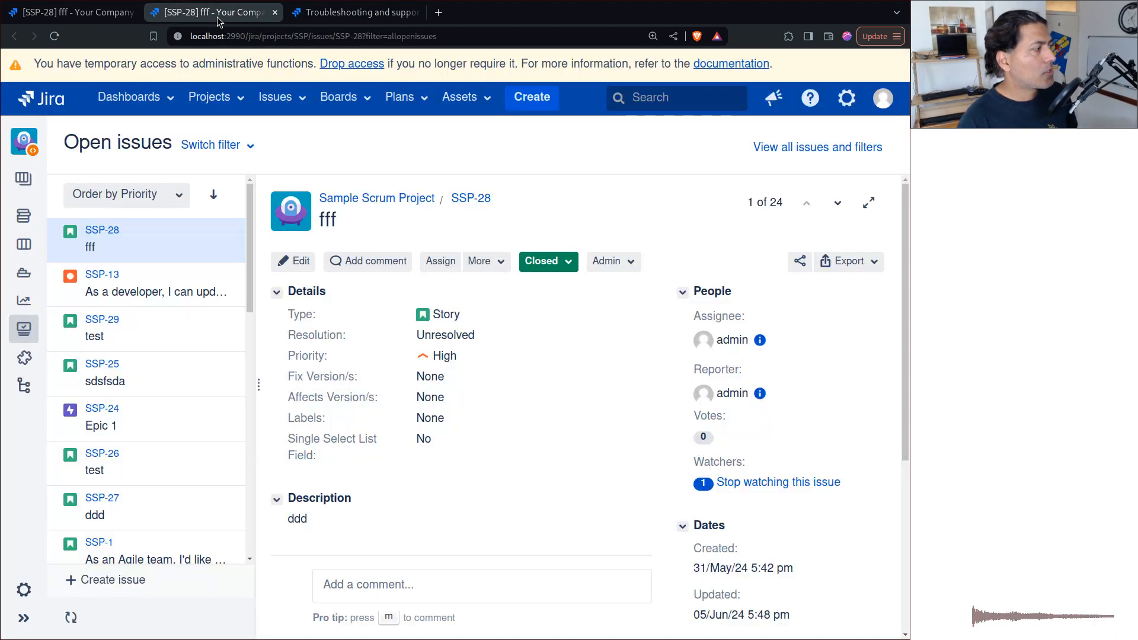
click(20, 589)
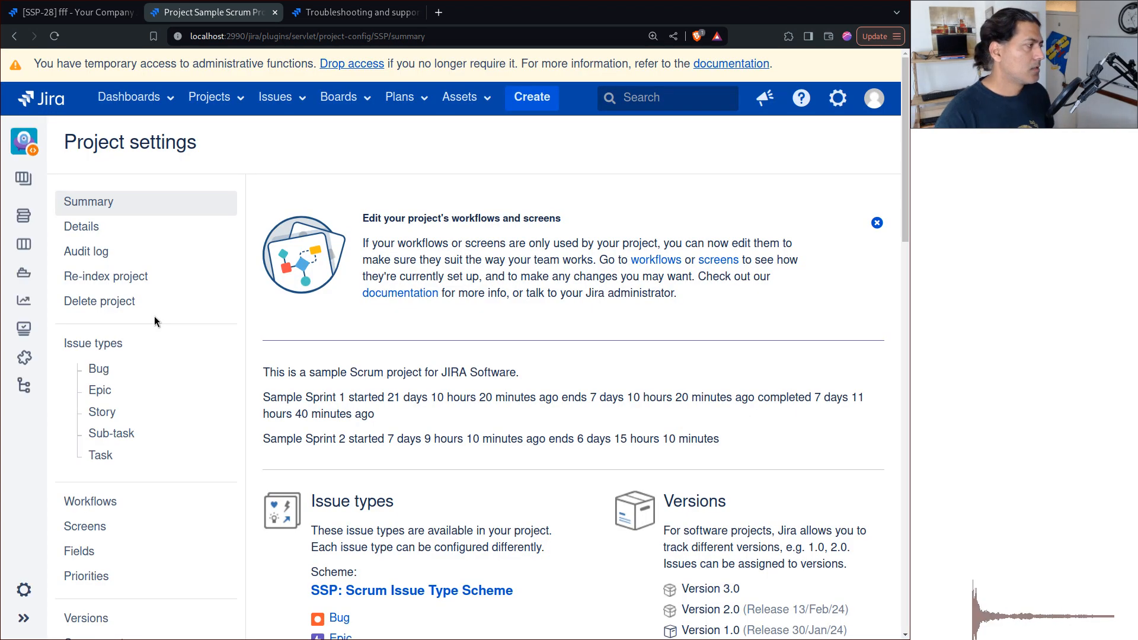
click(107, 278)
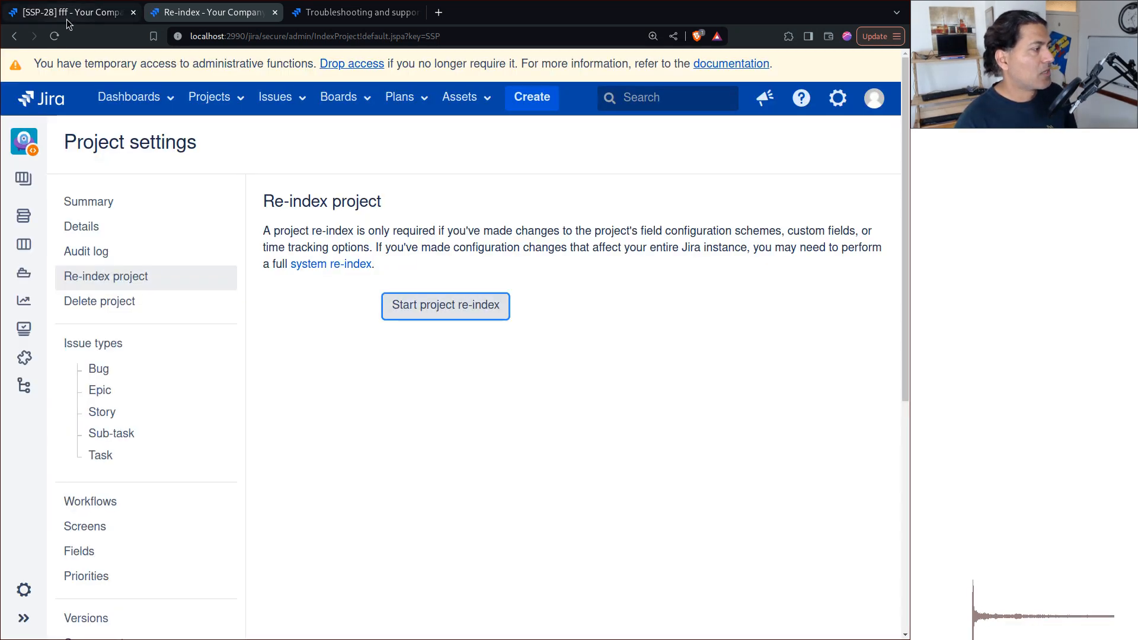
click(67, 19)
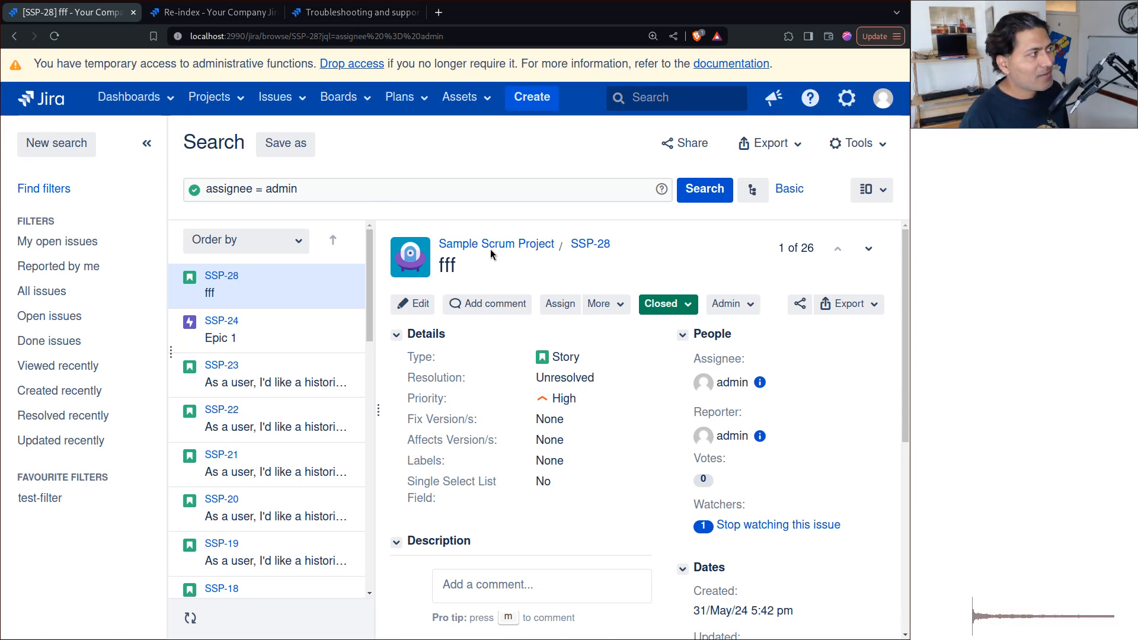
click(214, 12)
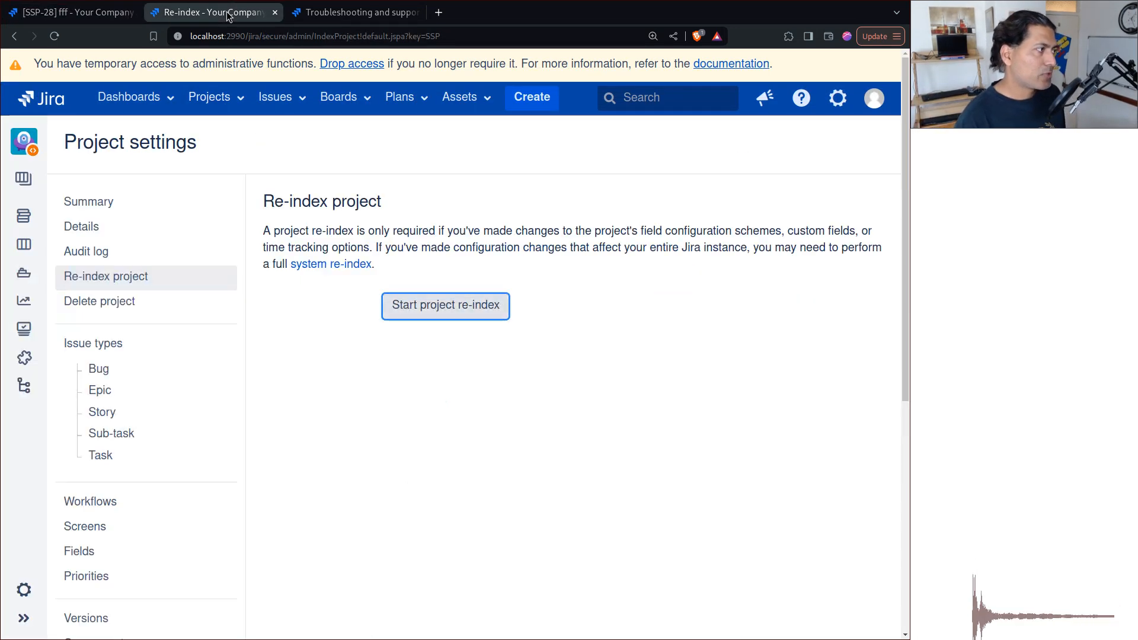
click(426, 304)
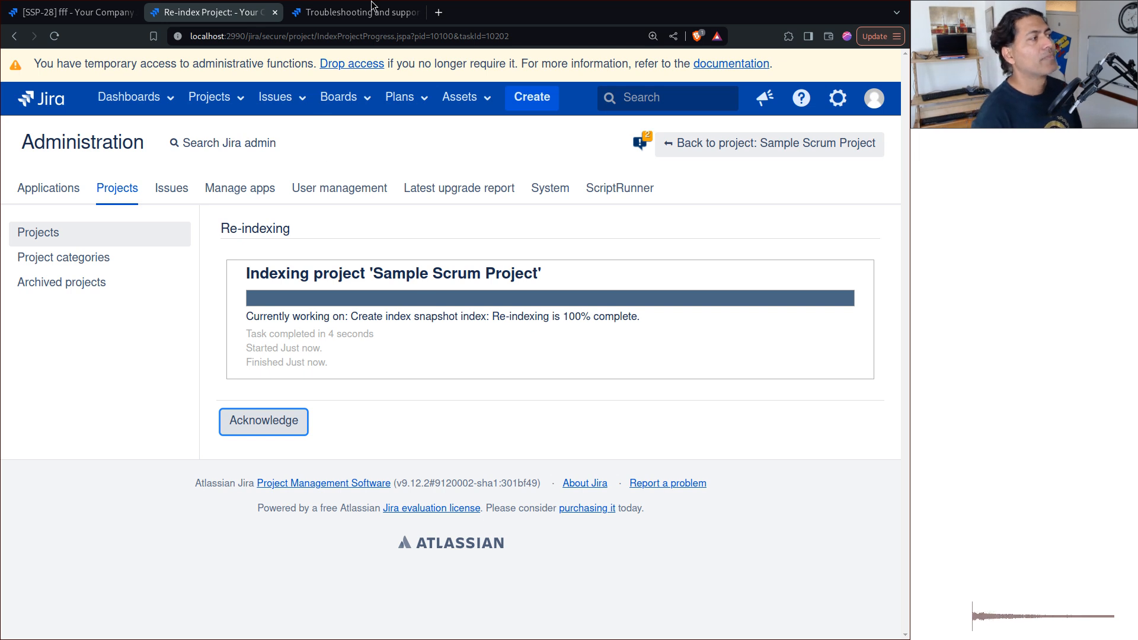
Run a background re-index of the whole Jira instance from the system administration and acknowledge the completed task.
click(348, 16)
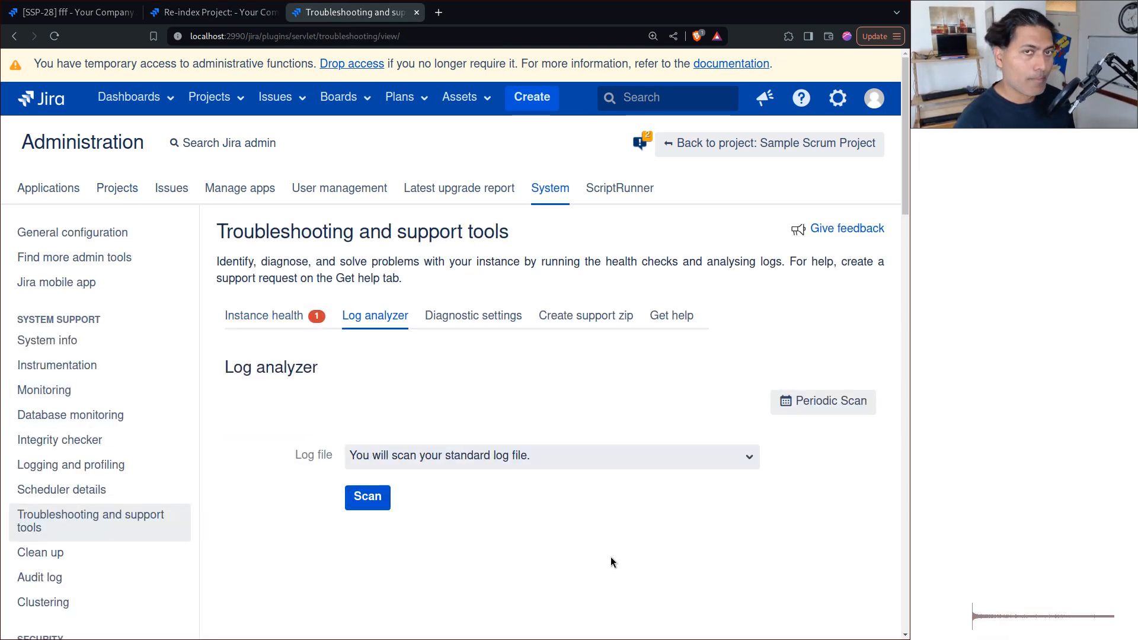
scroll(611, 557, down, 5)
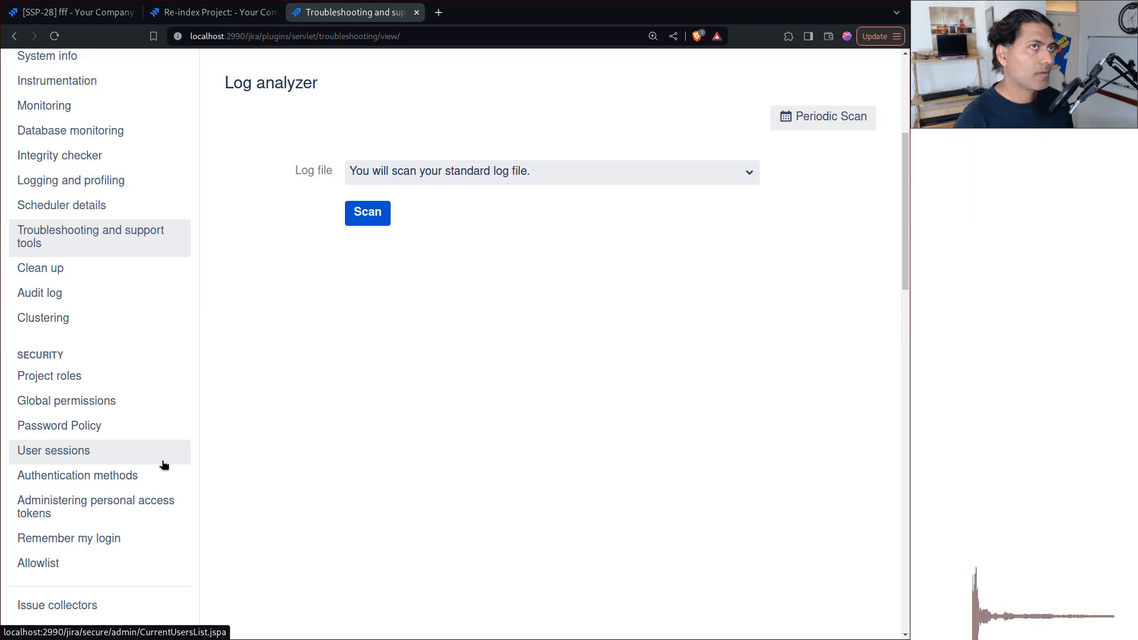
scroll(127, 457, down, 8)
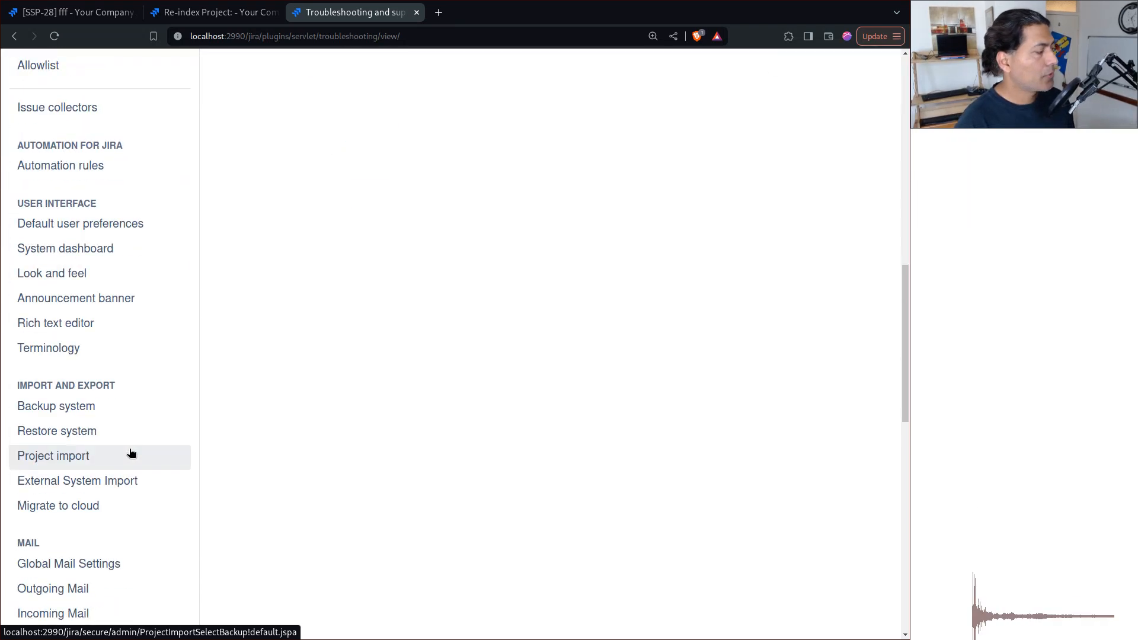
scroll(134, 454, down, 6)
scroll(136, 453, down, 4)
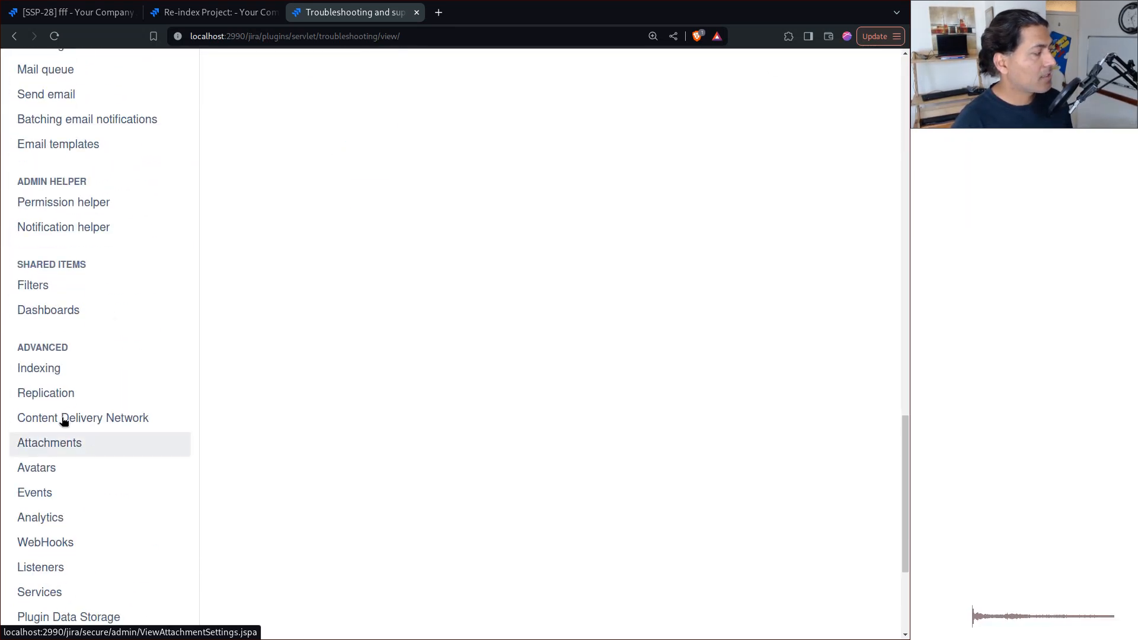
click(70, 370)
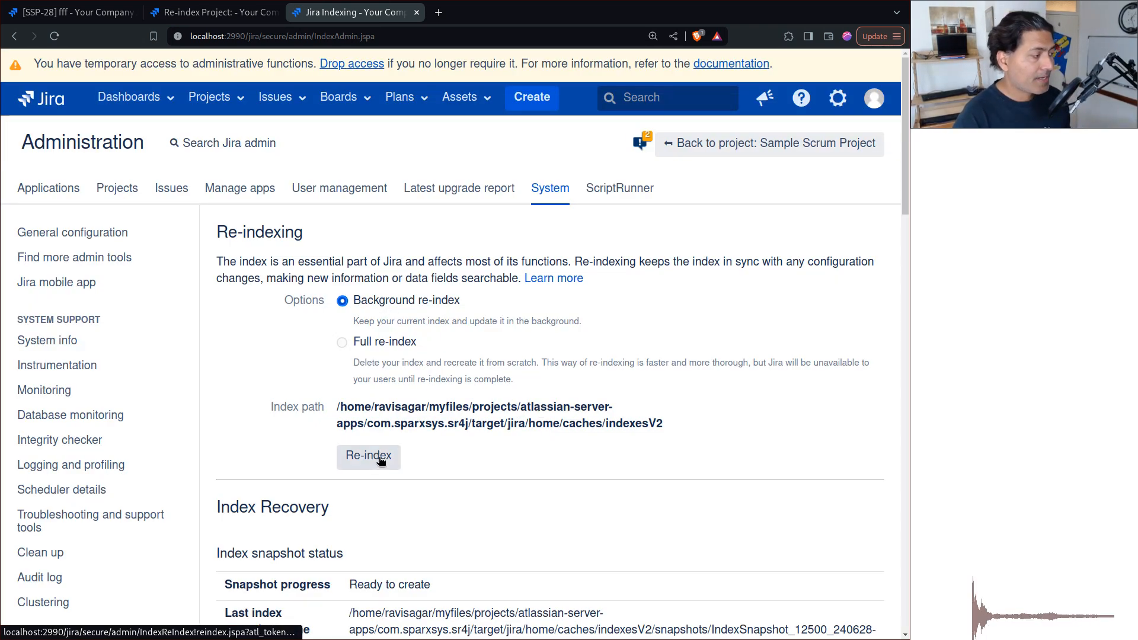
scroll(380, 459, down, 5)
scroll(380, 457, down, 2)
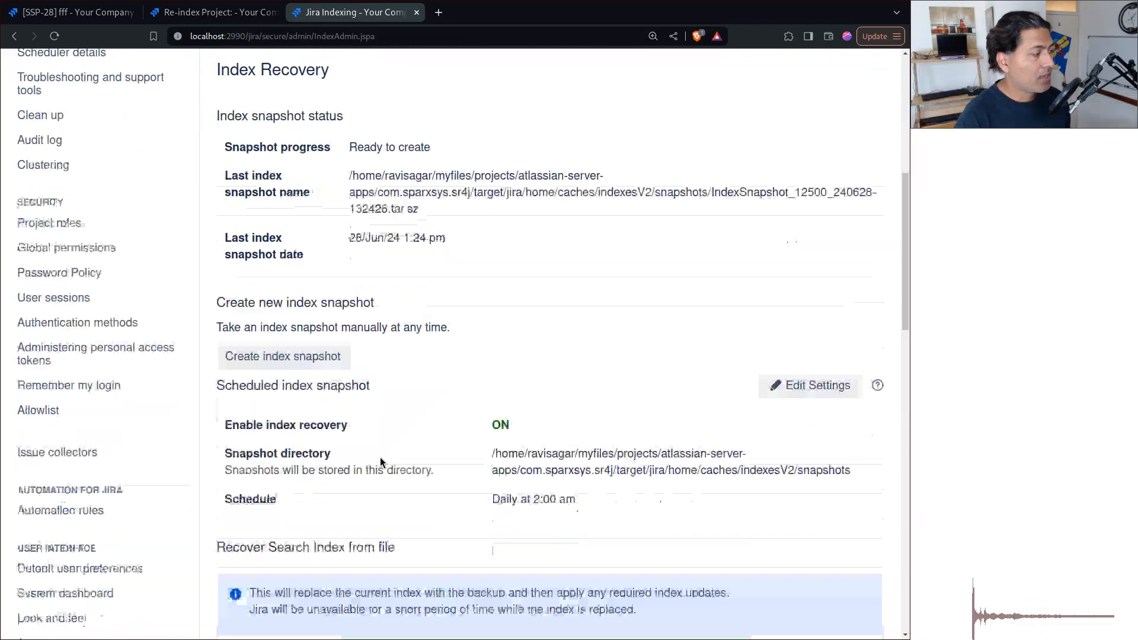
scroll(380, 457, up, 8)
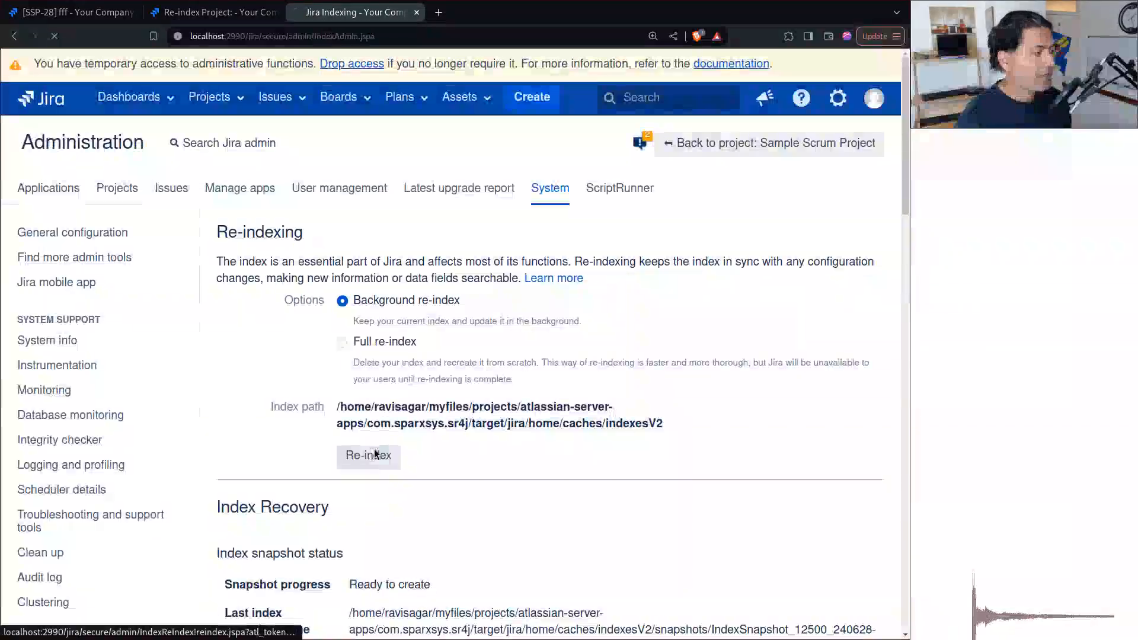
click(370, 455)
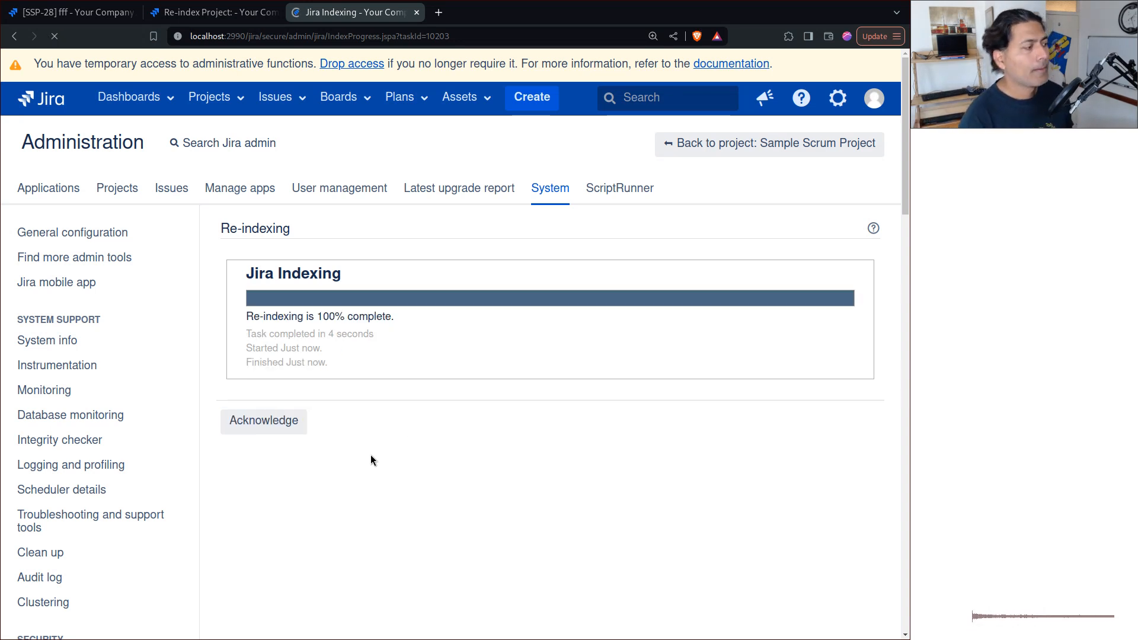
click(274, 415)
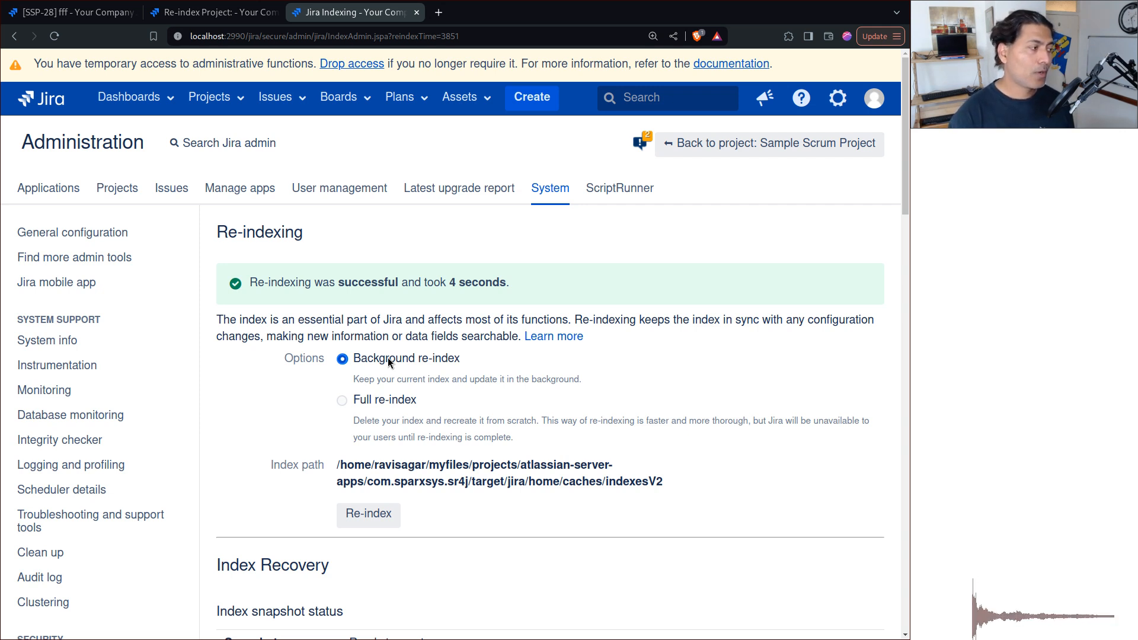
Start a full re-index of the Jira instance and confirm it.
click(348, 400)
click(360, 514)
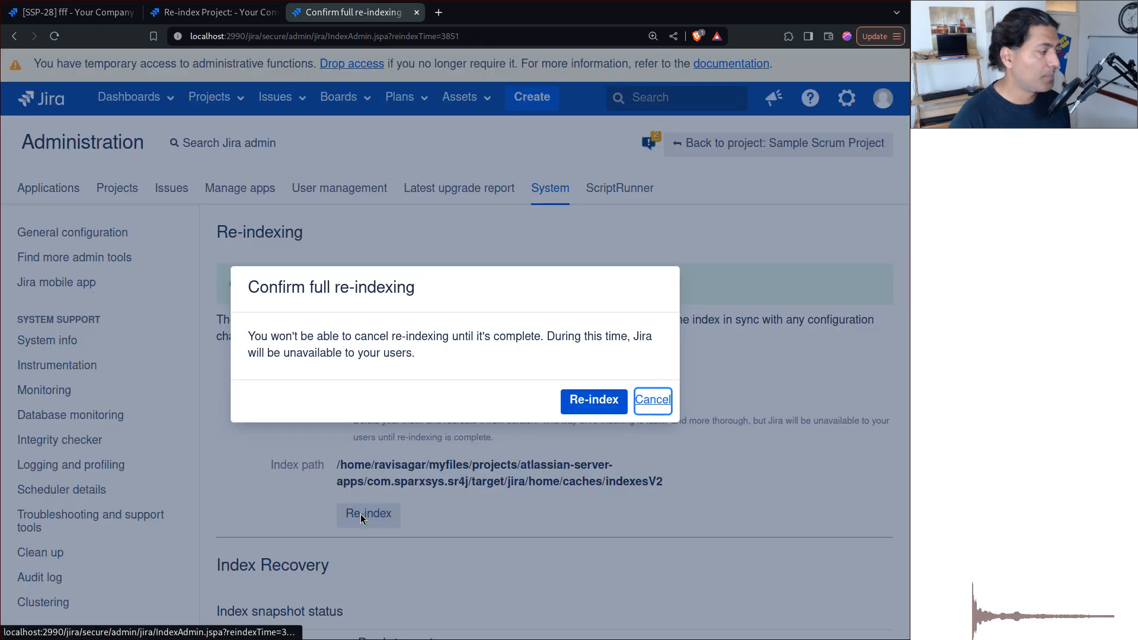
click(587, 402)
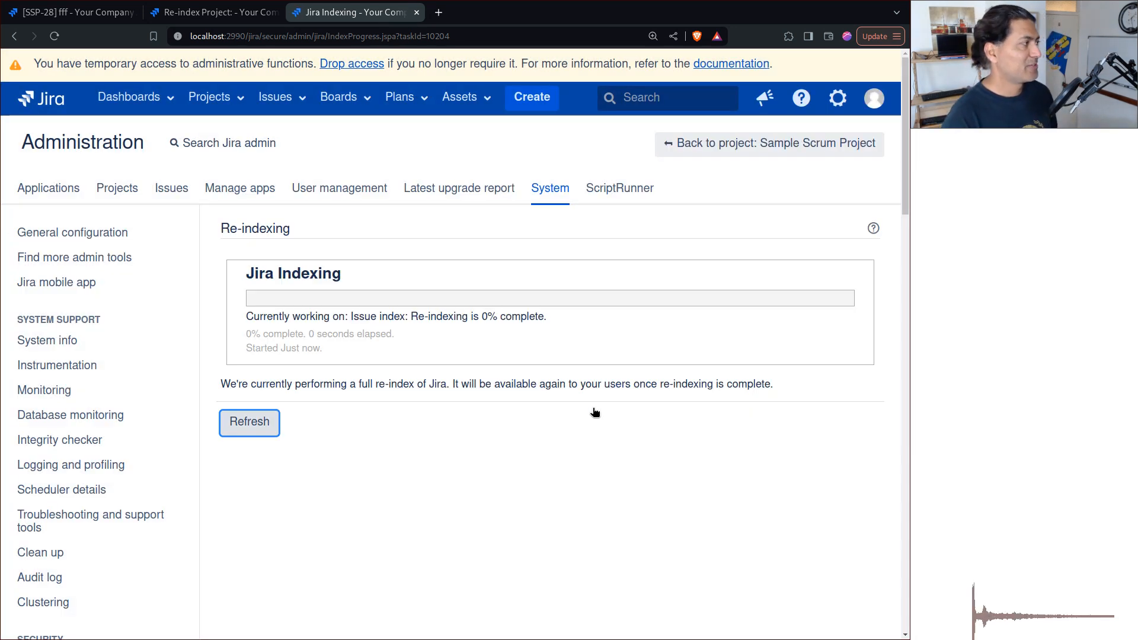
Check the System Dashboard in a new browser tab during the full re-index, and acknowledge the completed re-index task.
middle_click(52, 101)
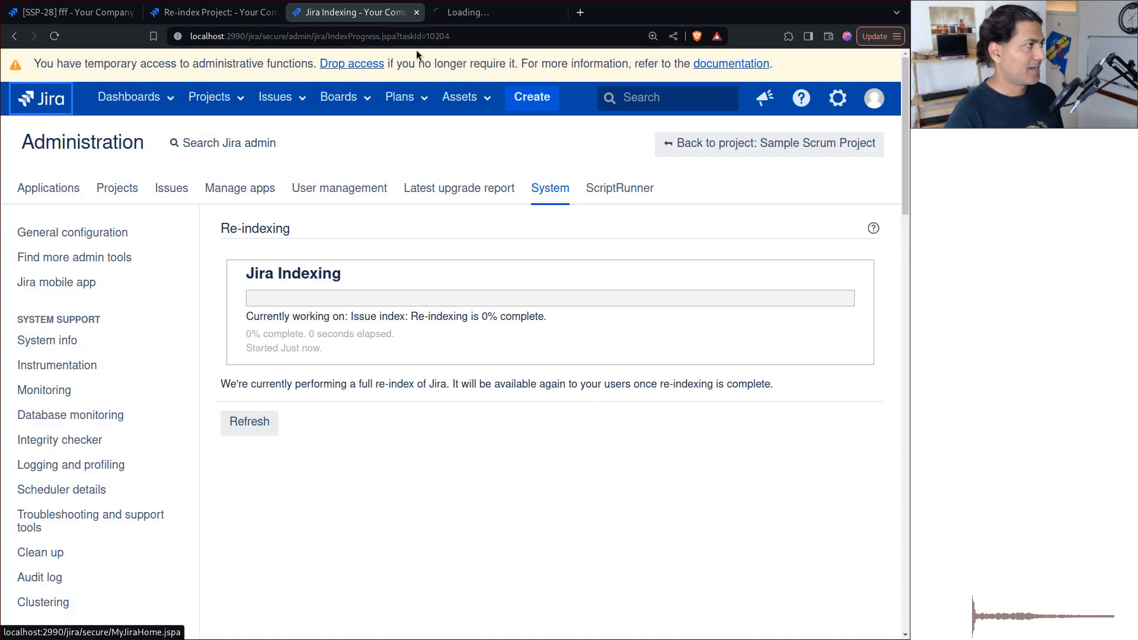
click(460, 18)
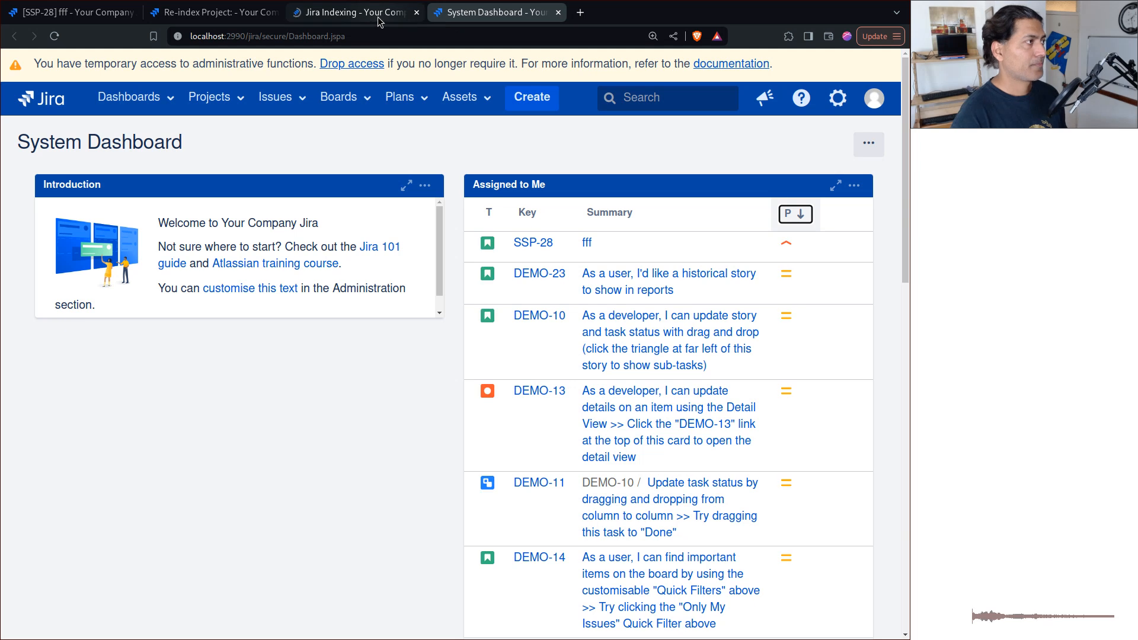
click(379, 18)
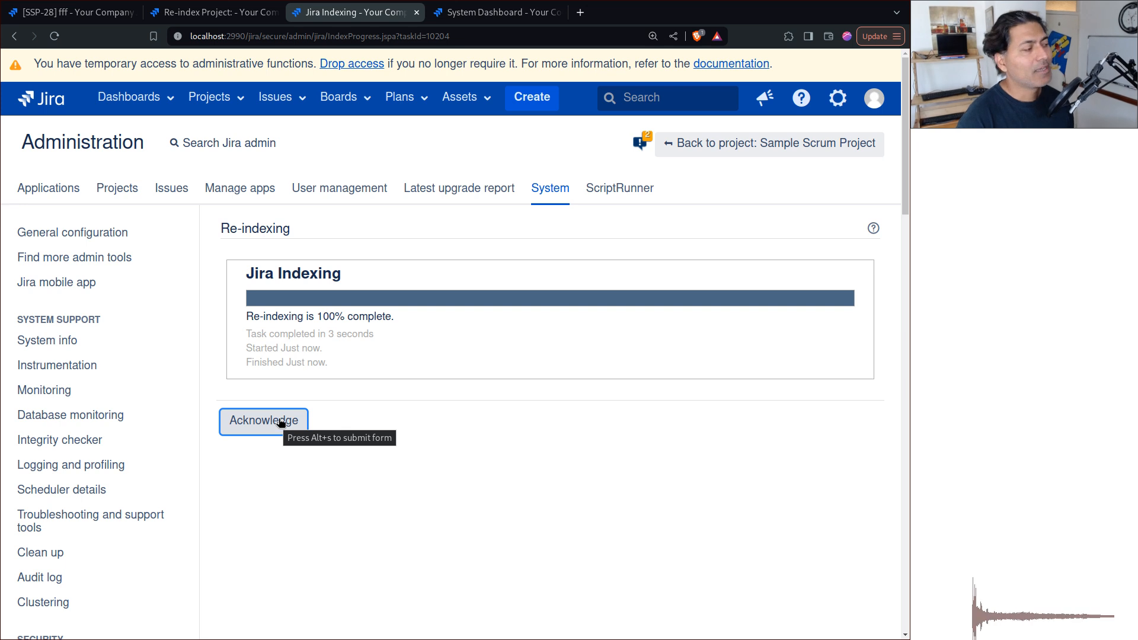
click(265, 421)
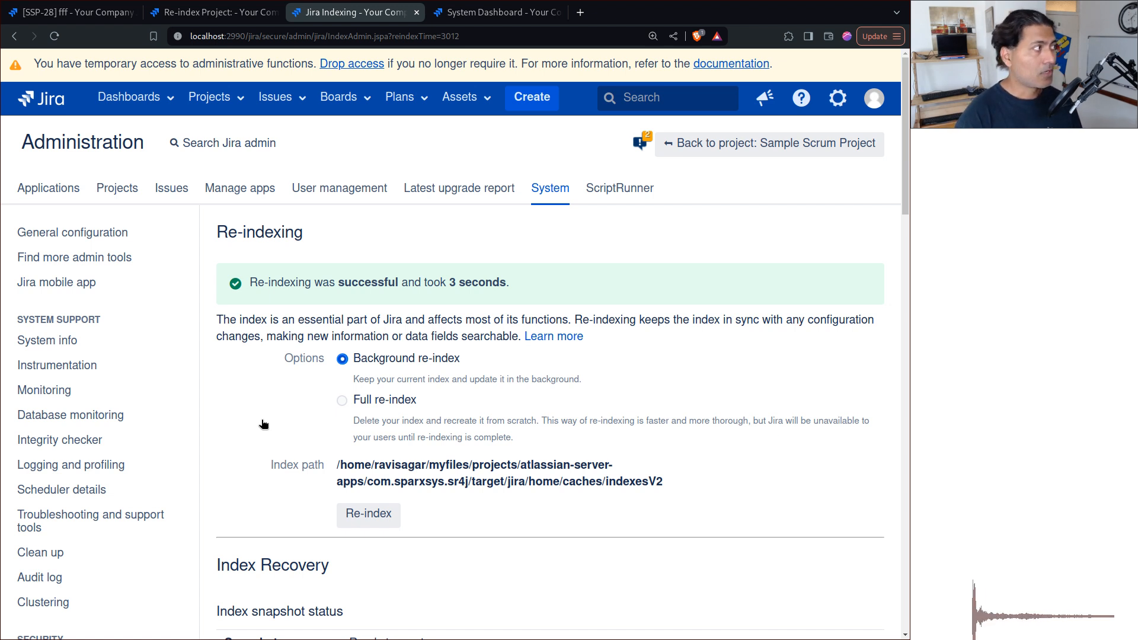
Return to the issue search results for assignee = admin.
click(70, 18)
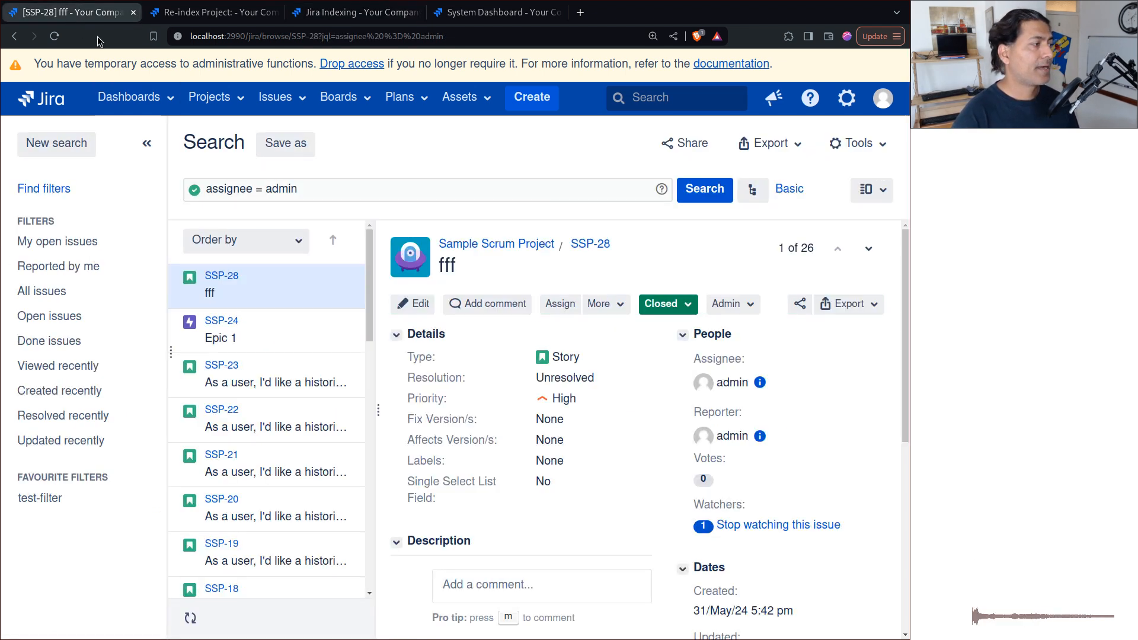